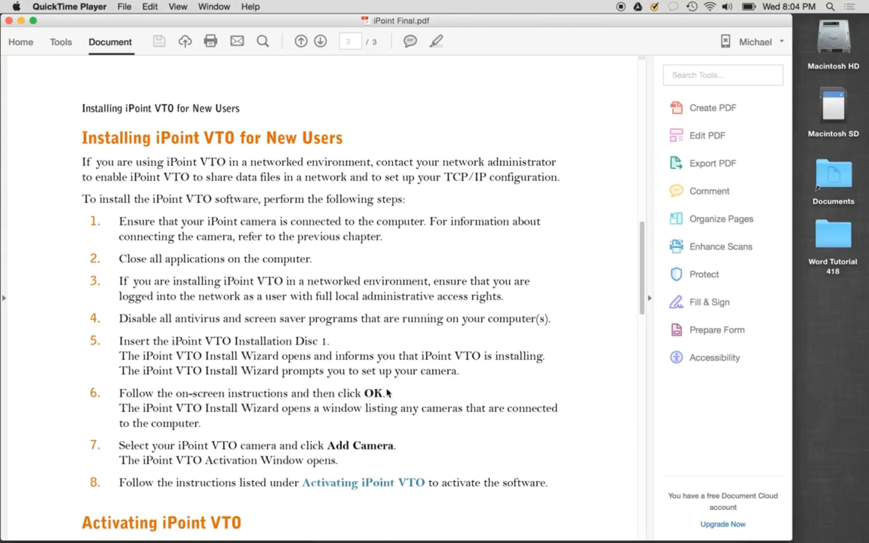
# - Switch to the iPoint Text document in Word and format the selected introductory paragraphs in 12 pt Bell MT
pyautogui.press('super+Tab')
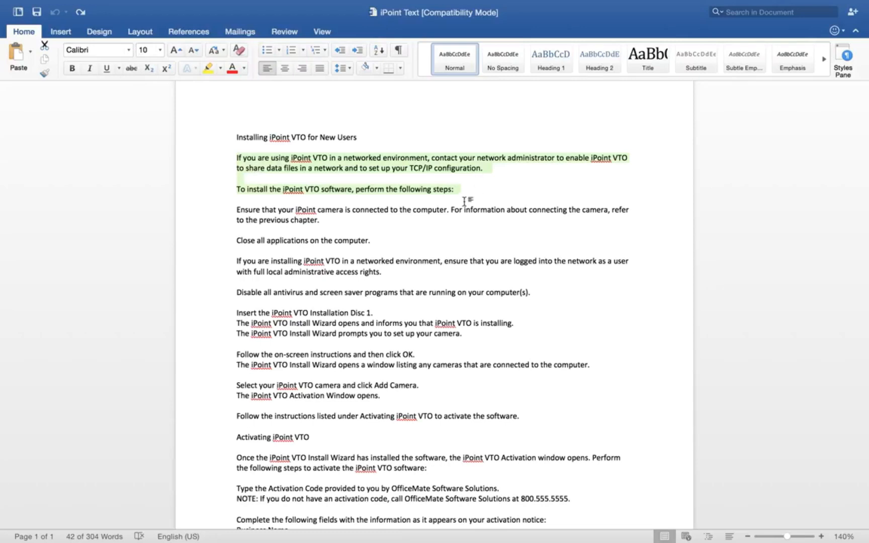
pyautogui.click(93, 50)
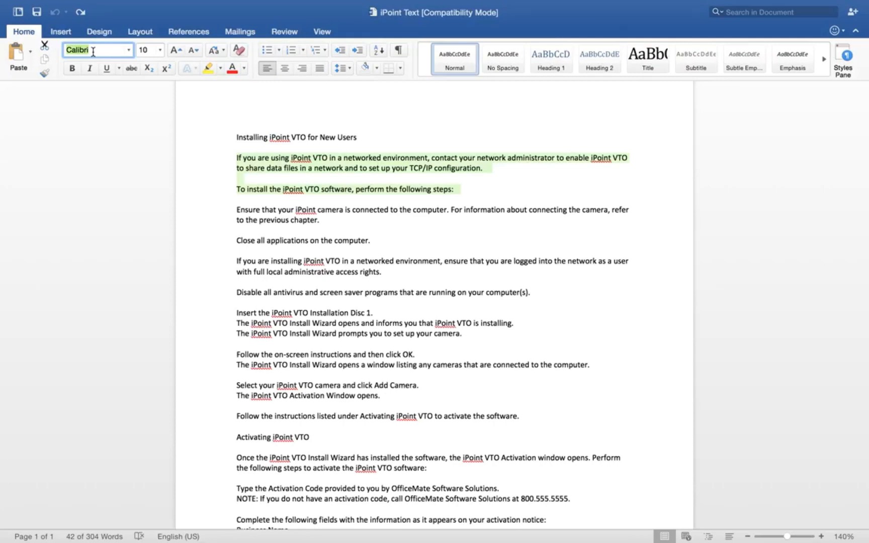
pyautogui.click(127, 51)
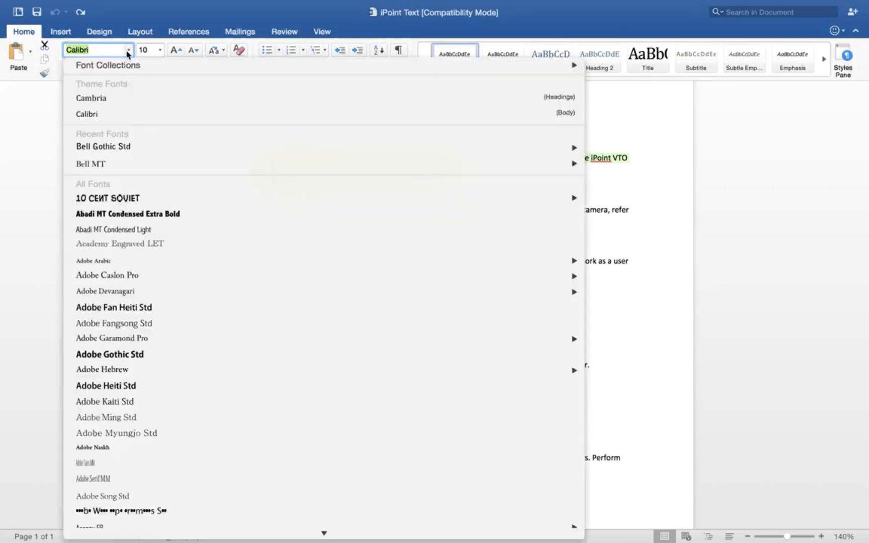
pyautogui.click(116, 164)
pyautogui.click(161, 49)
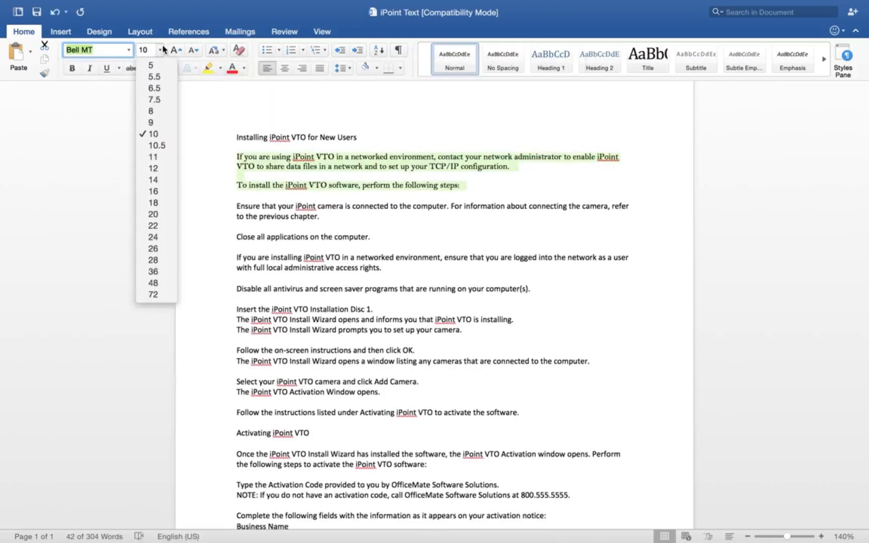
pyautogui.click(159, 169)
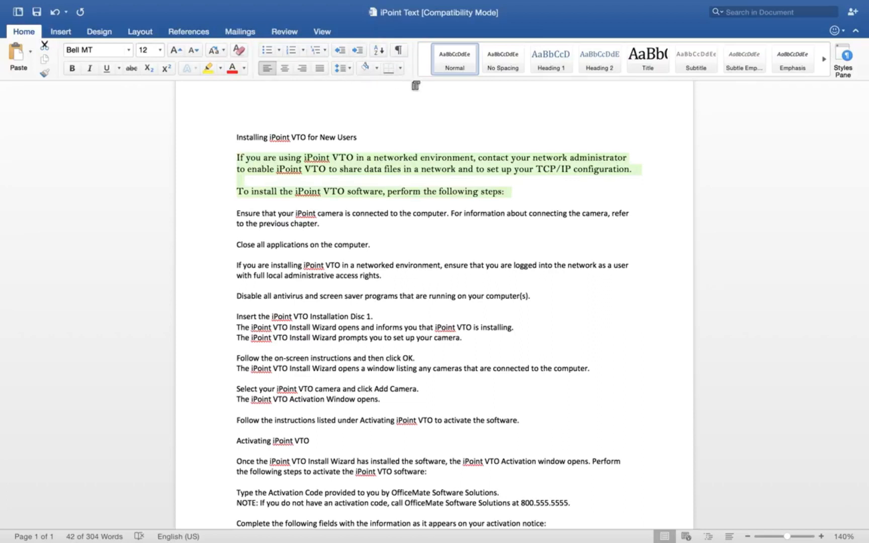
# - In the paragraph settings for the selected introductory text, set the spacing before and after to 7 pt
pyautogui.moveTo(232, 3)
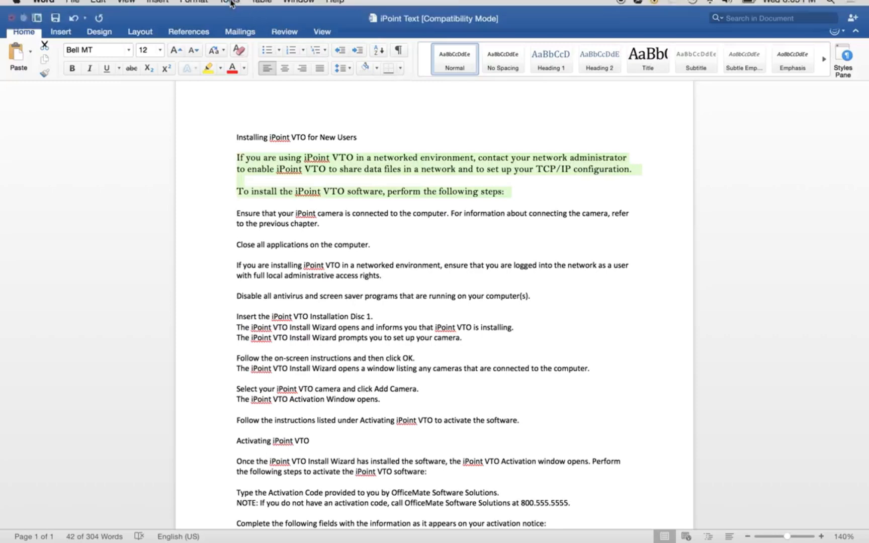
pyautogui.click(194, 7)
pyautogui.click(197, 44)
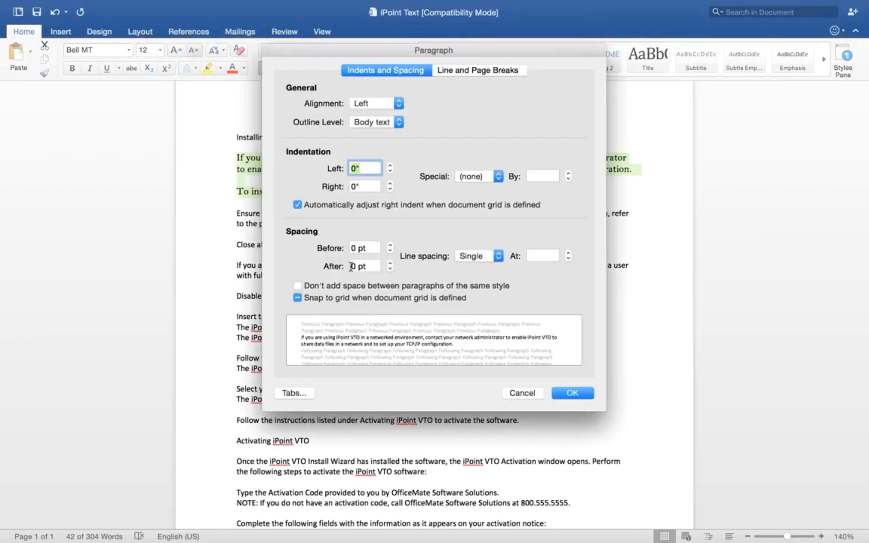
pyautogui.doubleClick(353, 248)
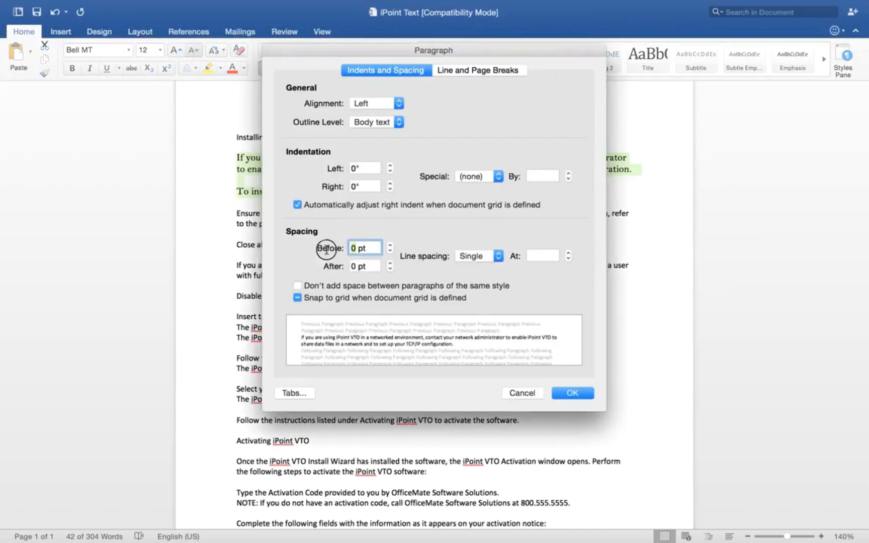
pyautogui.write('7')
pyautogui.press('Tab')
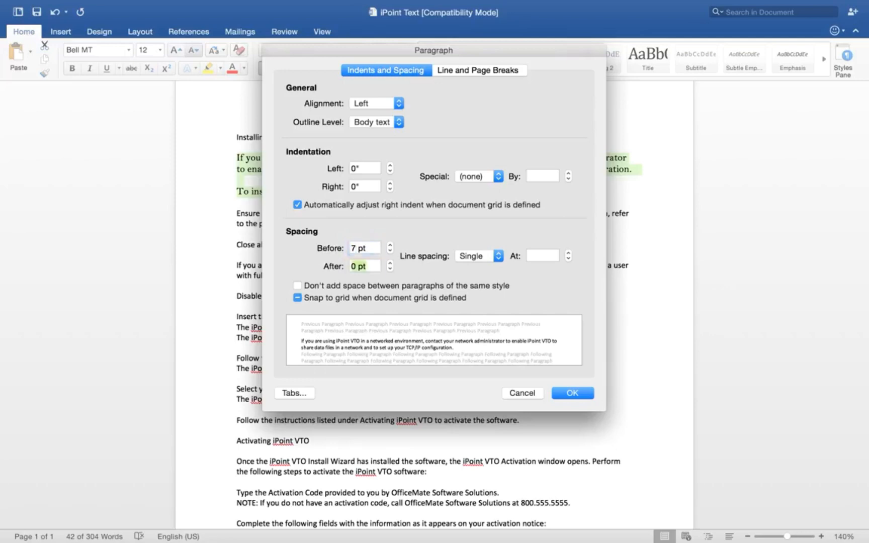
pyautogui.write('0')
pyautogui.press('BackSpace')
pyautogui.write('7')
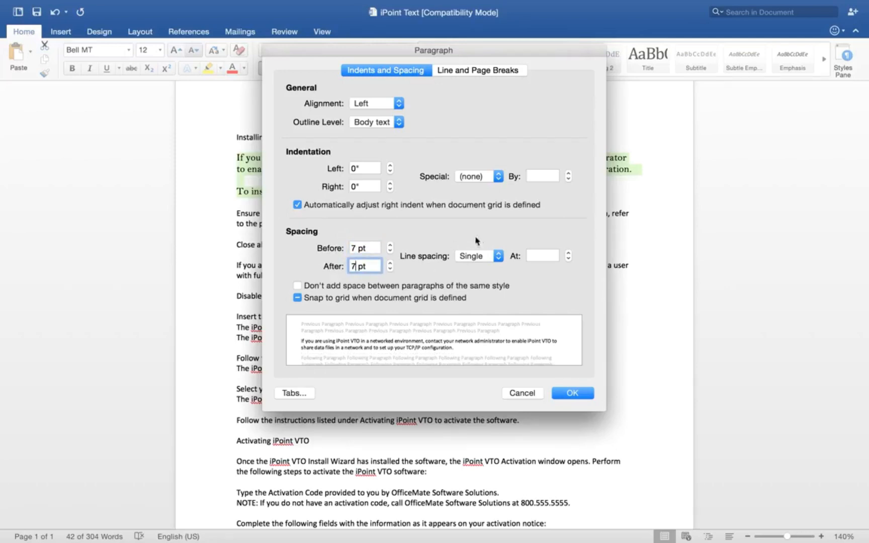
# - Set the selected paragraphs' line spacing to exactly 14.5 pt and apply the paragraph settings
pyautogui.click(489, 255)
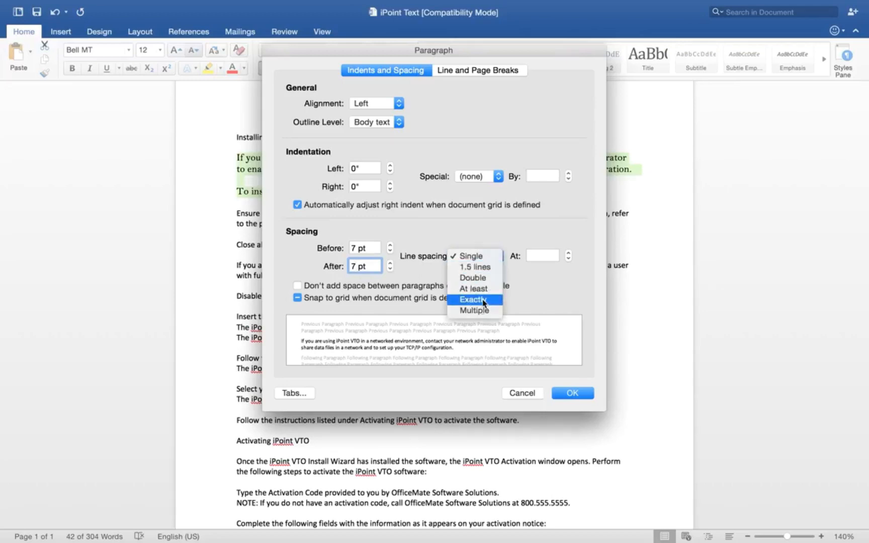
pyautogui.click(483, 301)
pyautogui.click(536, 256)
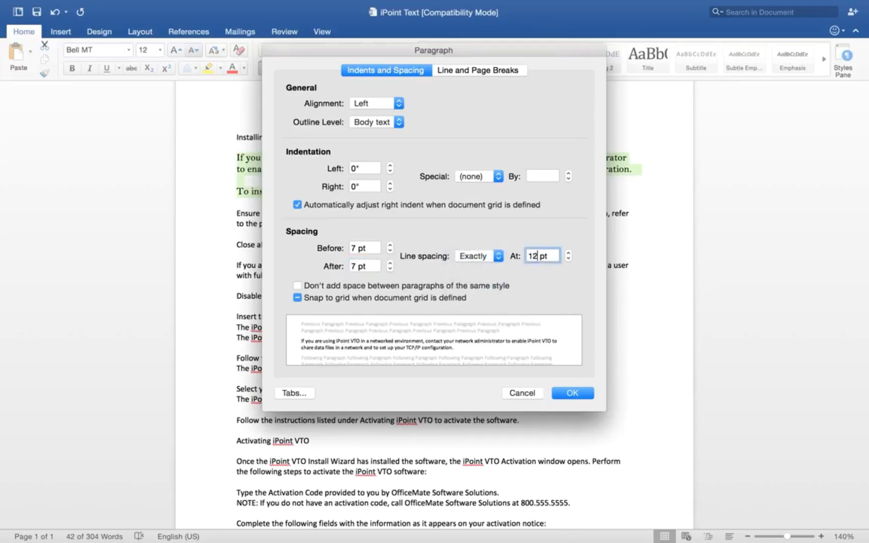
pyautogui.press('BackSpace')
pyautogui.write('4')
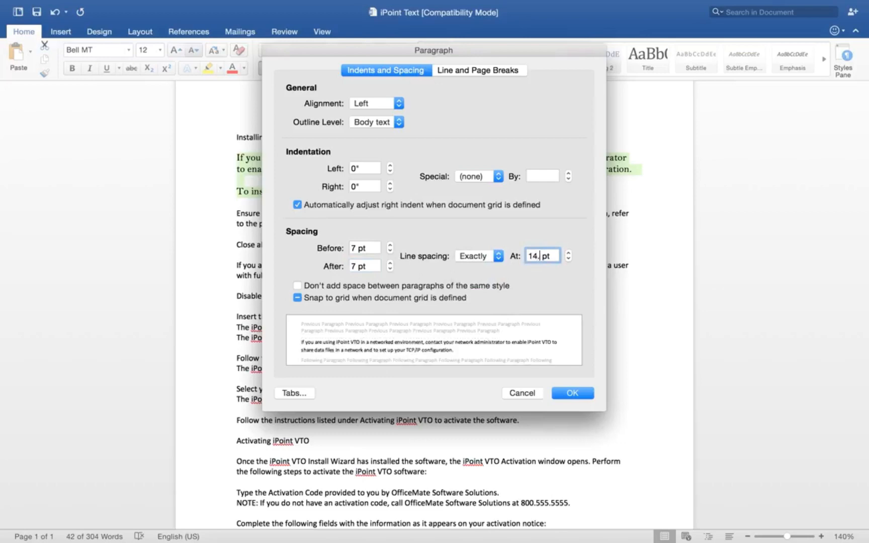
pyautogui.write('.5')
pyautogui.click(573, 393)
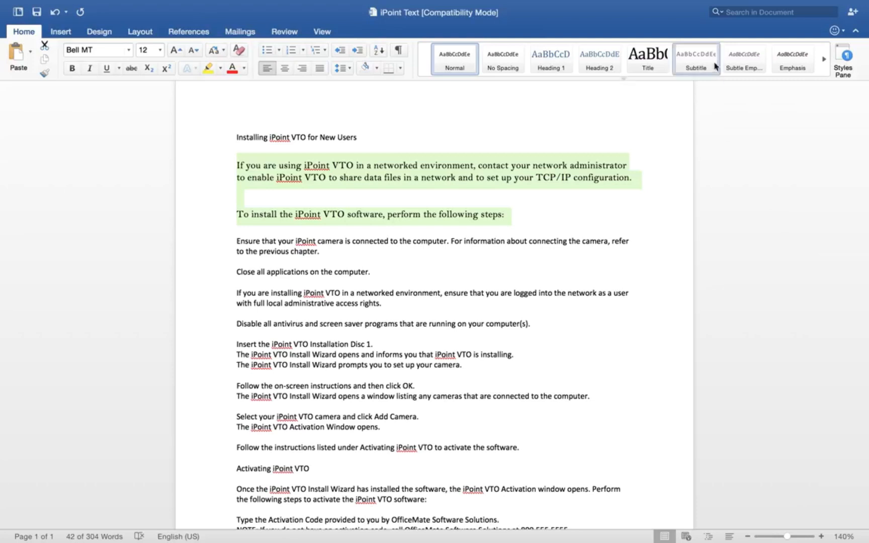
# - Create a paragraph style named Body from the selected text's formatting and apply it to the selected introductory paragraphs
pyautogui.click(846, 52)
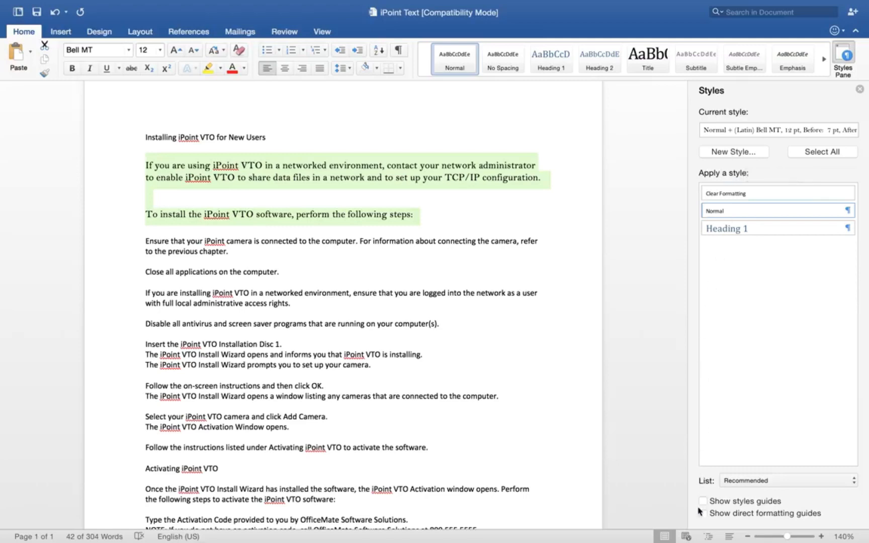
pyautogui.click(734, 152)
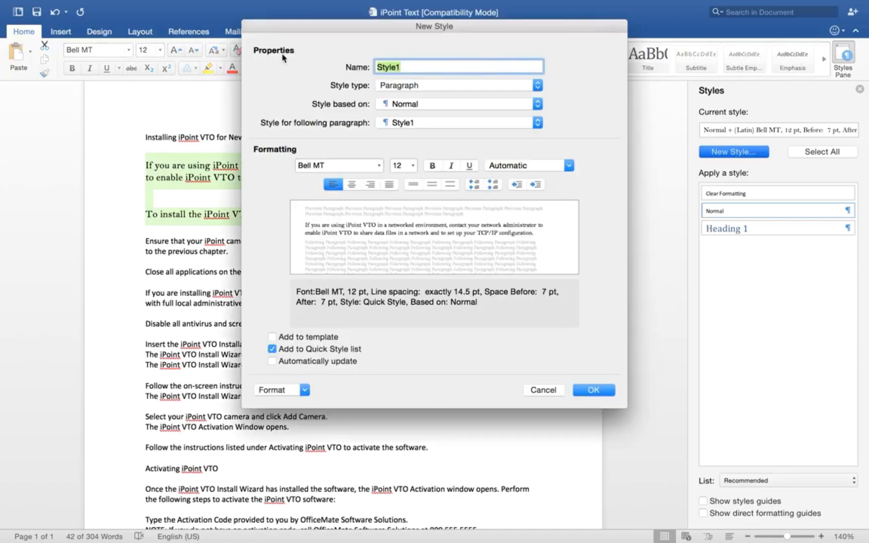
pyautogui.write('Body')
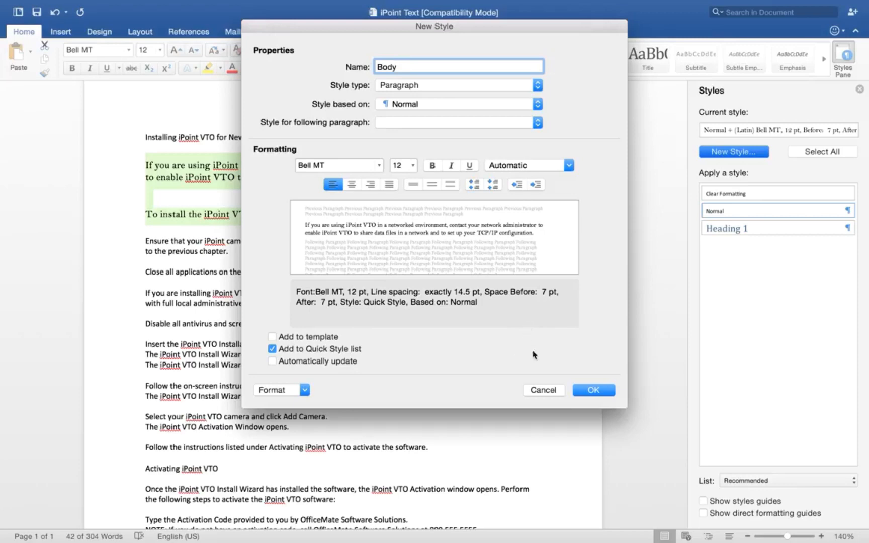
pyautogui.click(600, 391)
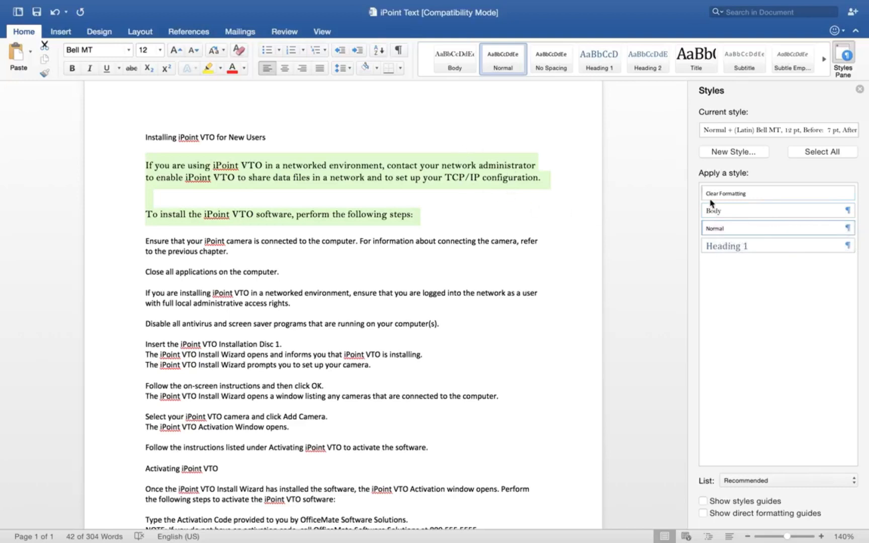
pyautogui.click(722, 210)
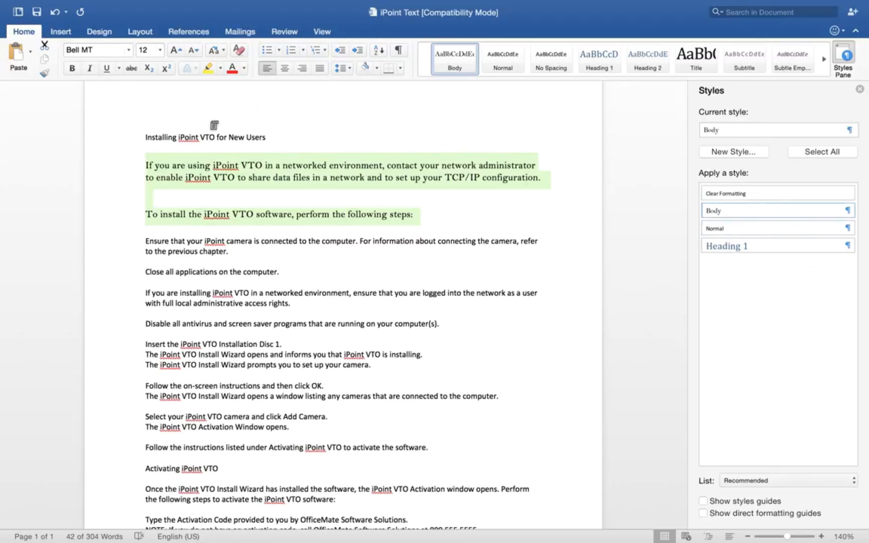
# - Select the heading "Installing iPoint VTO for New Users" and modify the Heading 1 style to use the Bell Gothic Std Black font
pyautogui.moveTo(146, 137); pyautogui.dragTo(265, 140)
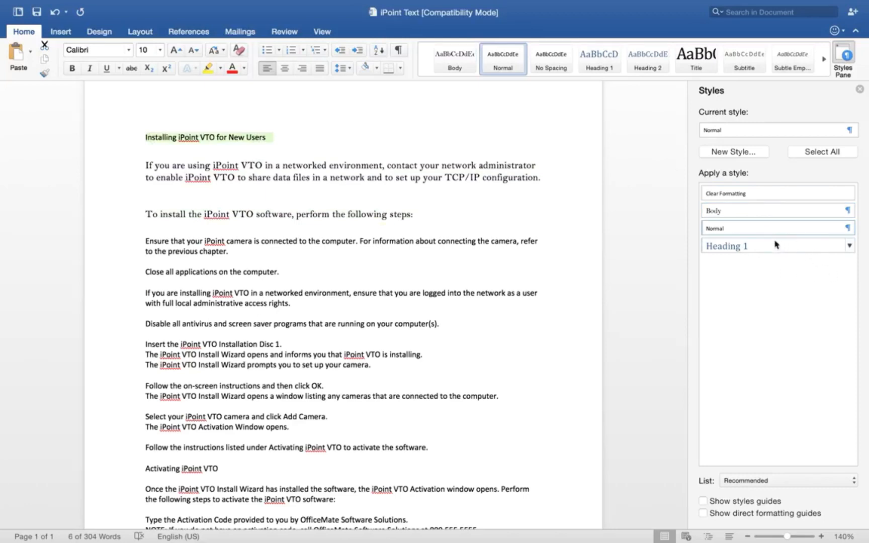
pyautogui.moveTo(849, 250)
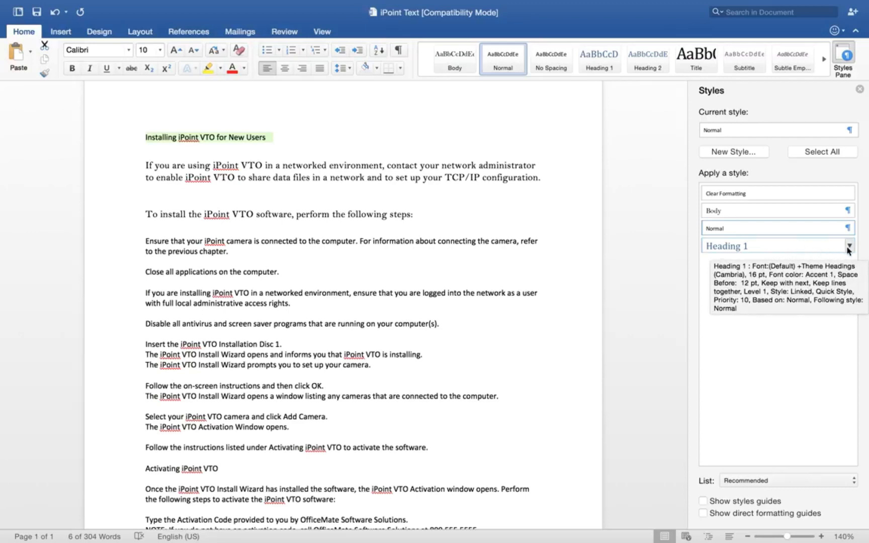
pyautogui.click(850, 246)
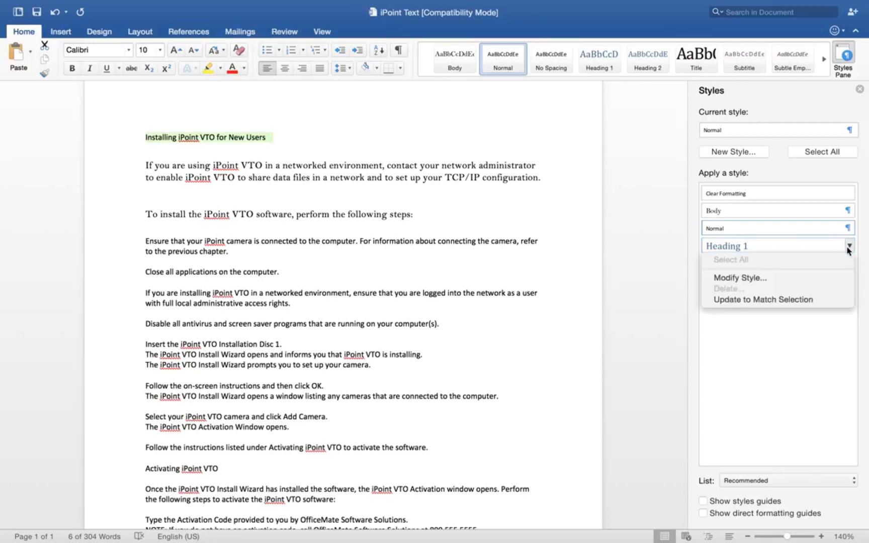
pyautogui.click(739, 278)
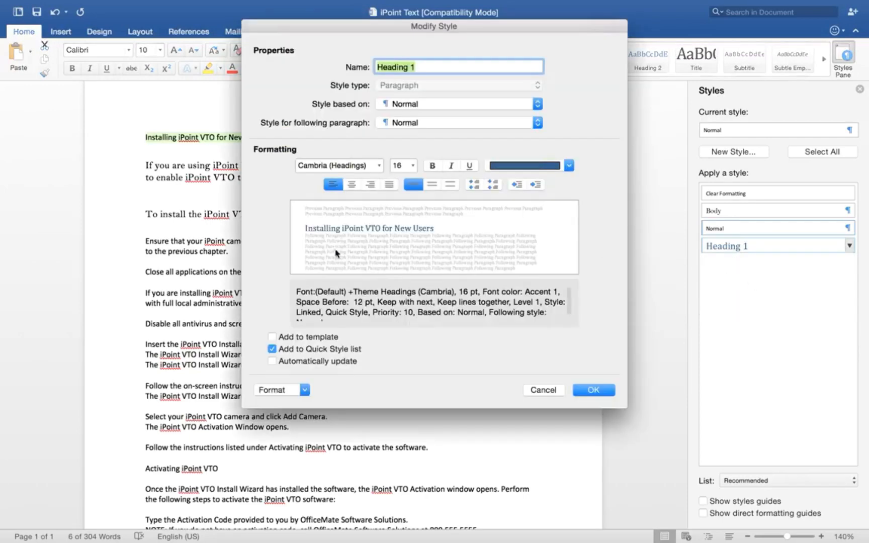
pyautogui.click(363, 165)
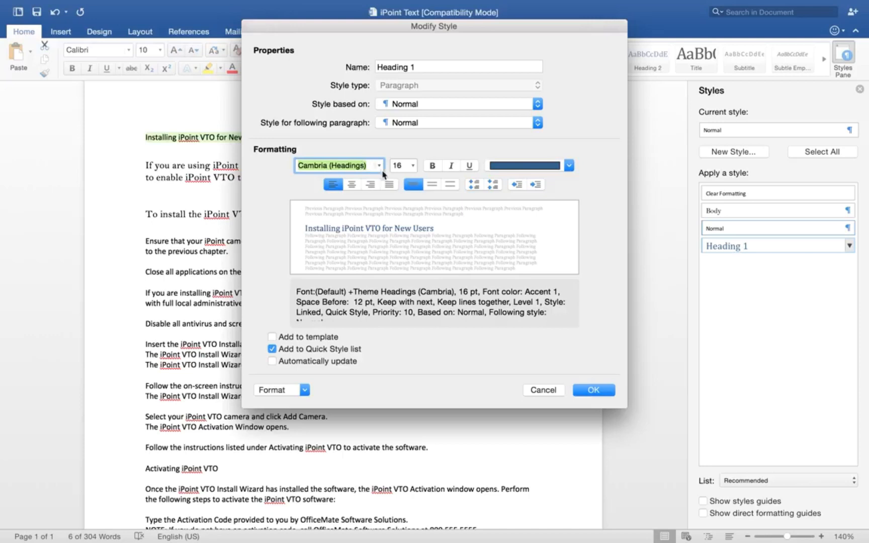
pyautogui.click(379, 168)
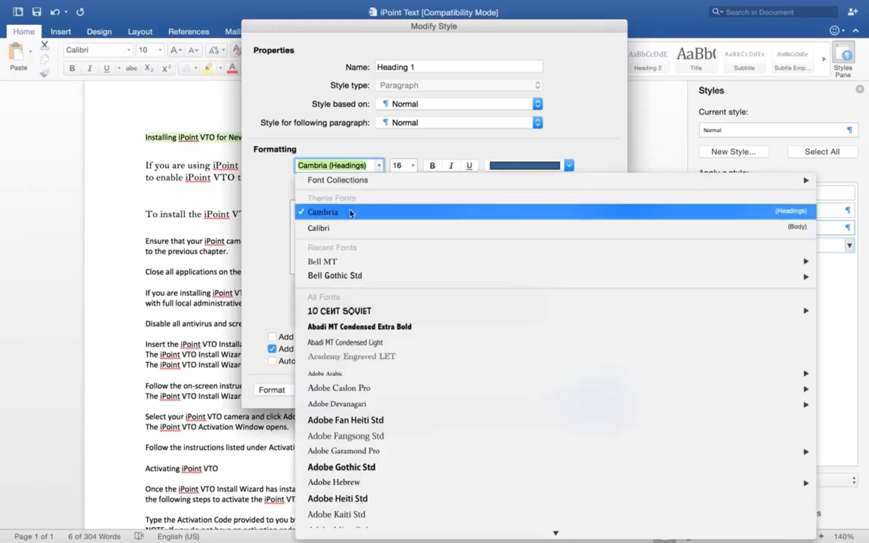
pyautogui.moveTo(342, 279)
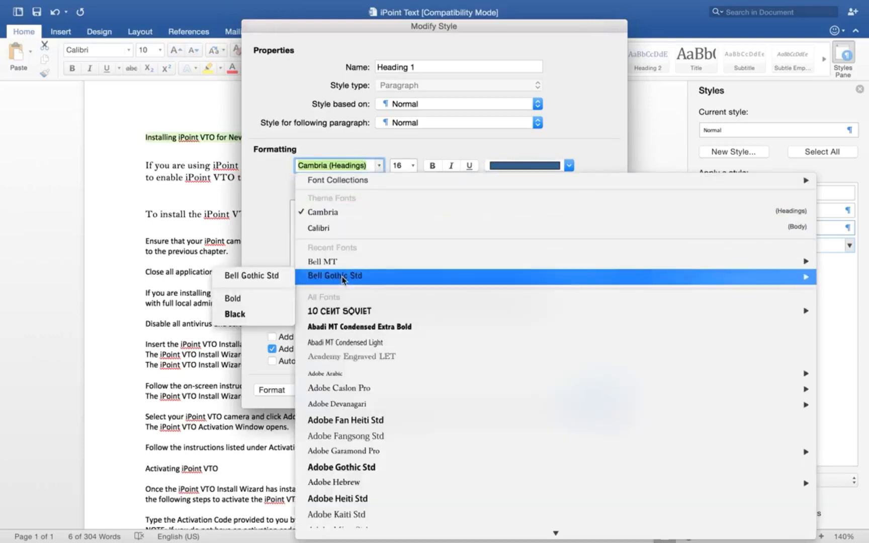
pyautogui.click(236, 316)
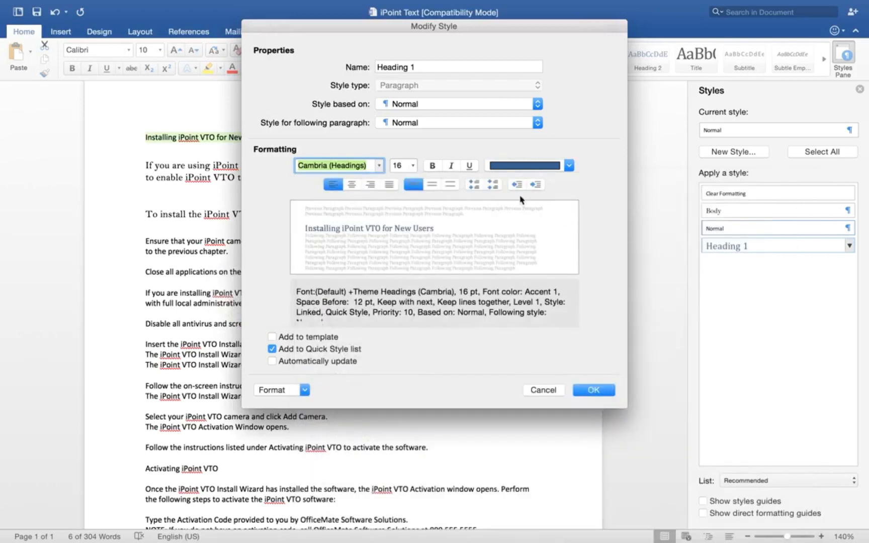
# - Set the Heading 1 style's font color to the darker orange Accent 6 shade and its following paragraph style to Body
pyautogui.click(569, 166)
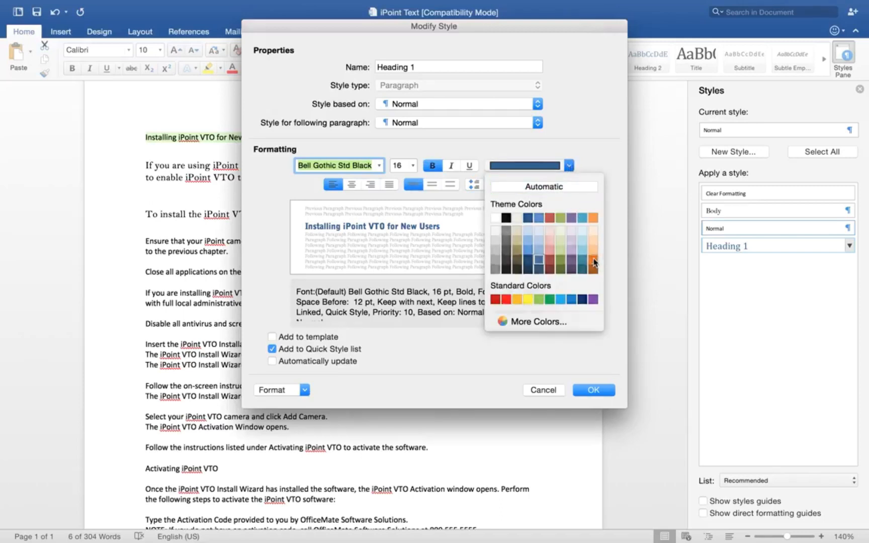
pyautogui.click(593, 263)
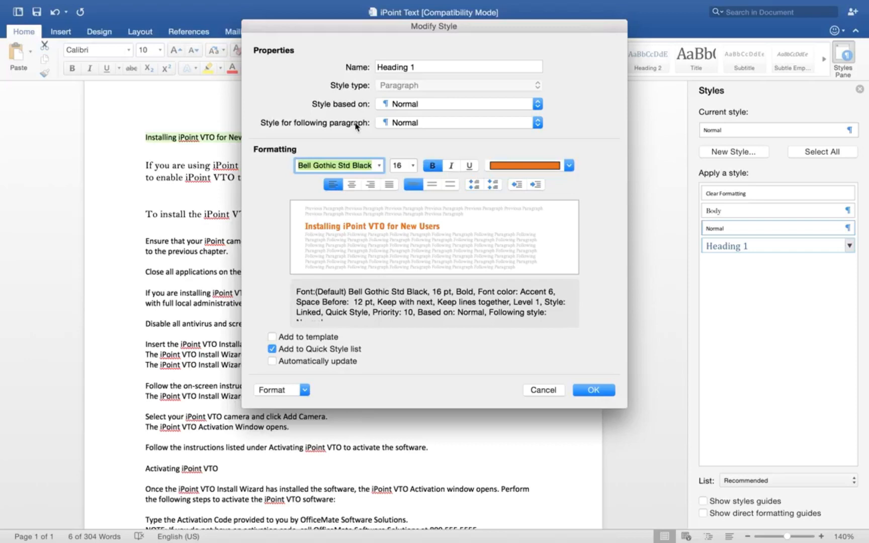
pyautogui.click(399, 125)
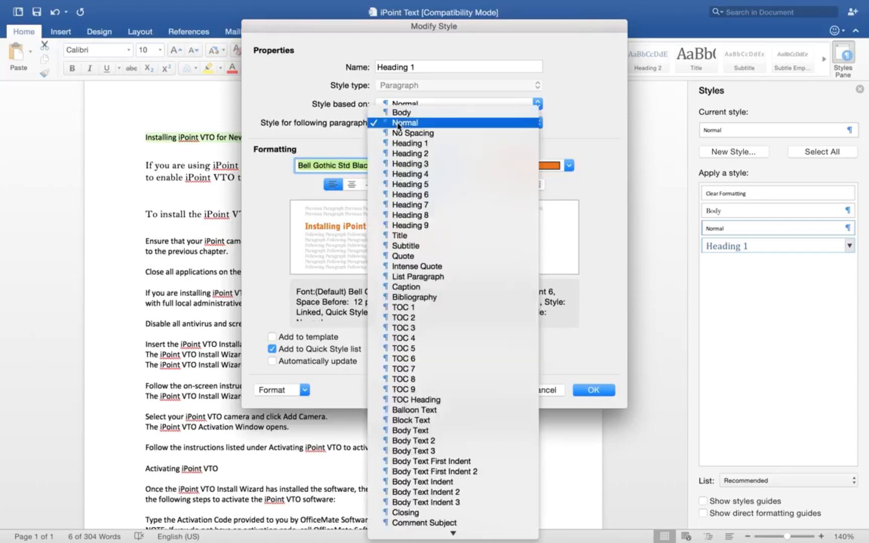
pyautogui.click(401, 112)
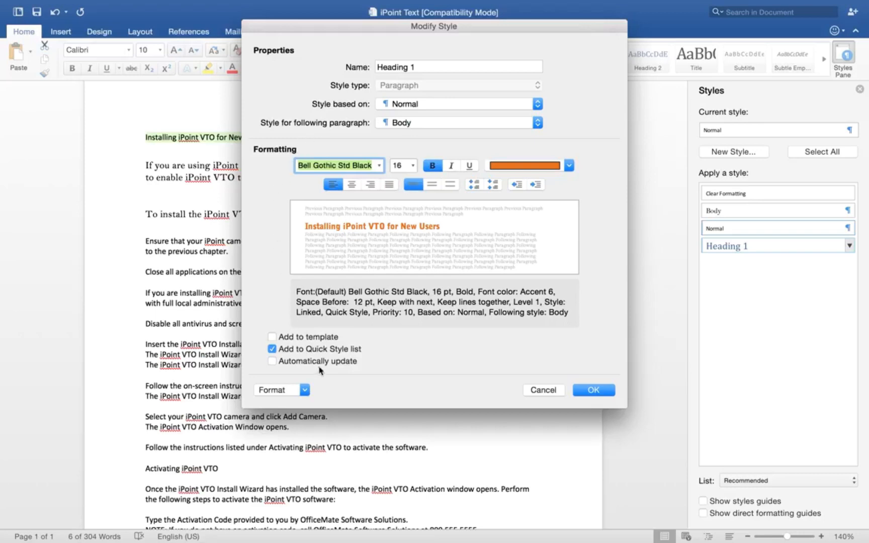
# - Open the detailed font settings of the Heading 1 style and set the font size to 17
pyautogui.click(305, 390)
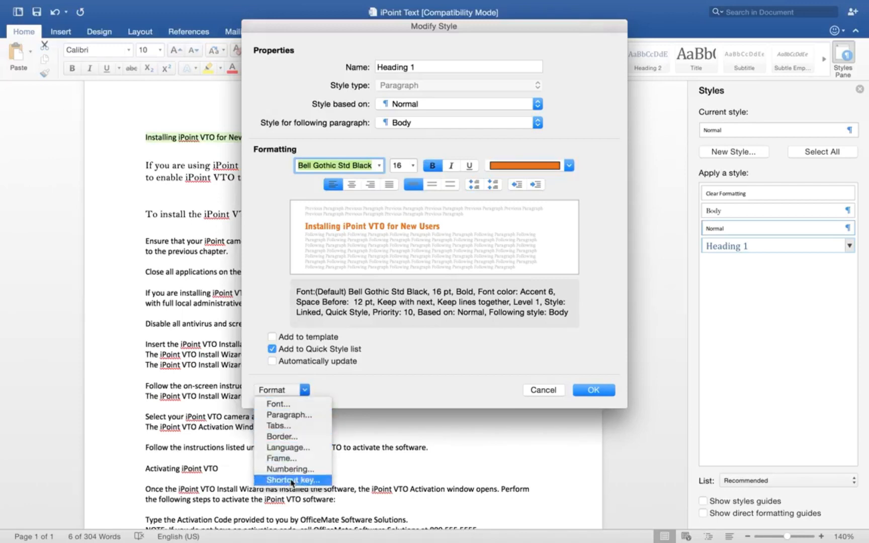
pyautogui.click(286, 404)
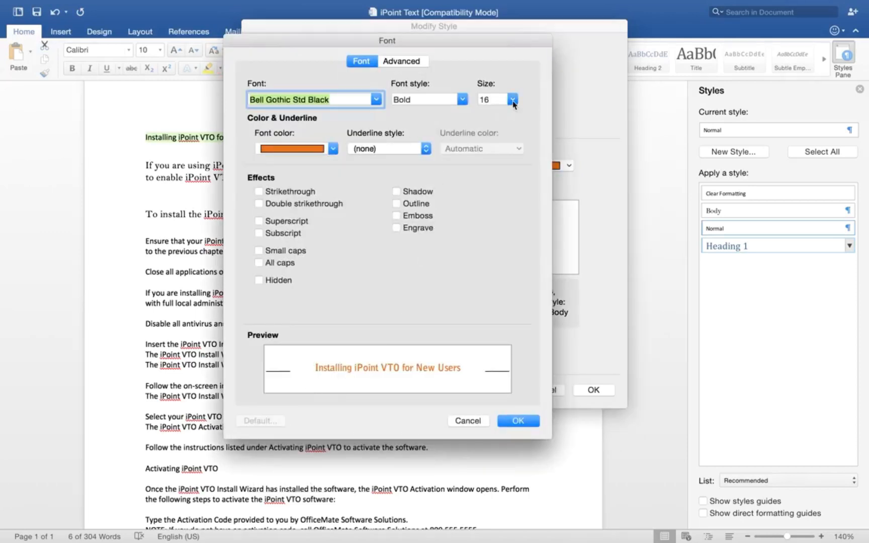
pyautogui.click(513, 100)
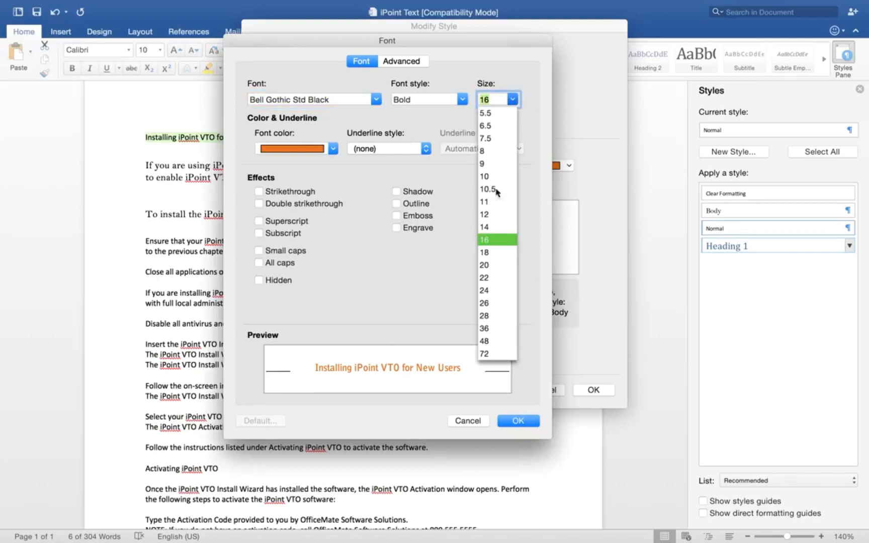
pyautogui.click(495, 98)
pyautogui.press('BackSpace')
pyautogui.write('7')
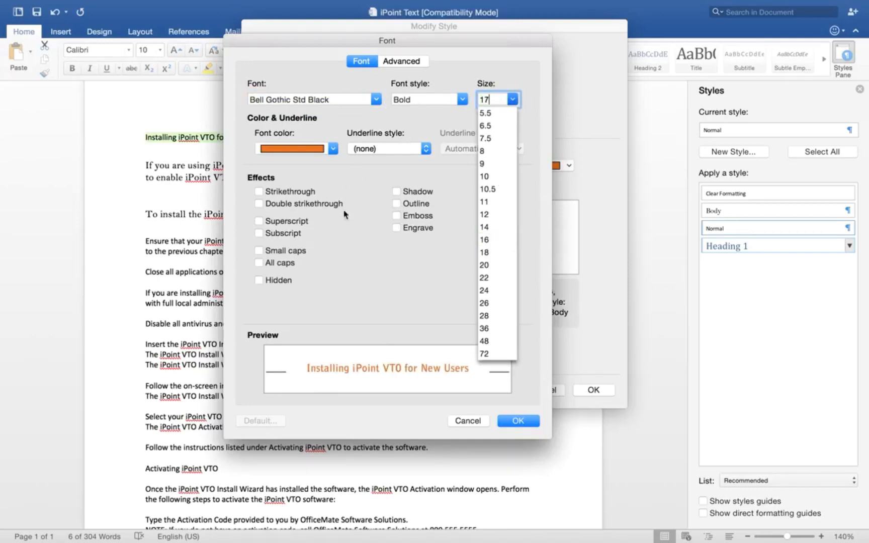
# - Turn on the All caps effect for the Heading 1 style and accept the font settings
pyautogui.click(388, 273)
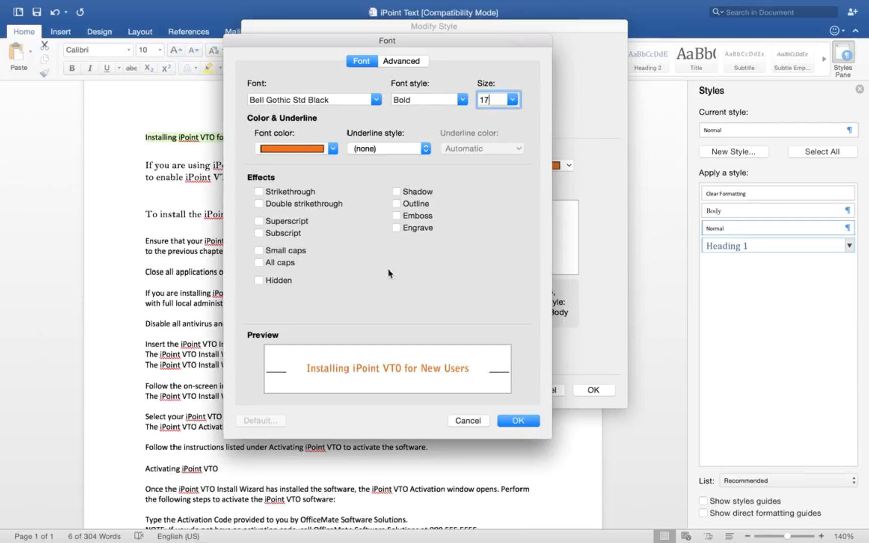
pyautogui.click(258, 263)
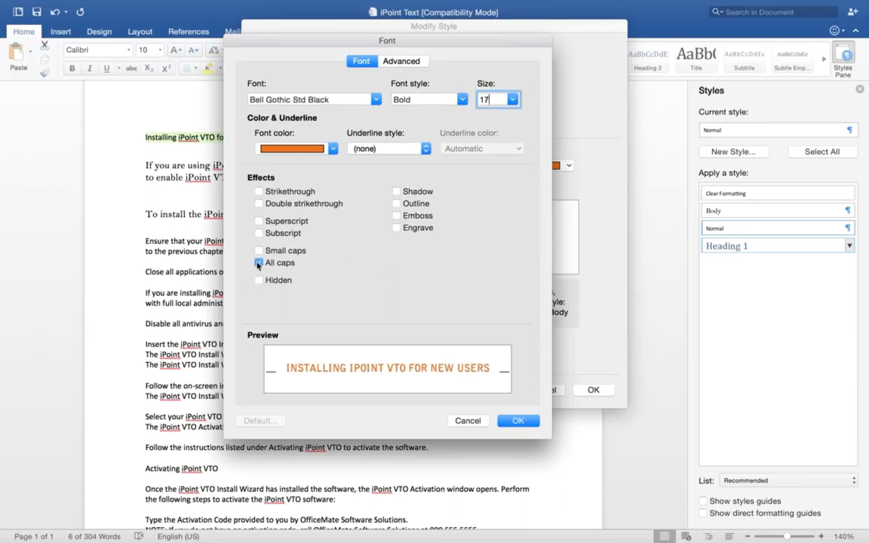
pyautogui.click(519, 422)
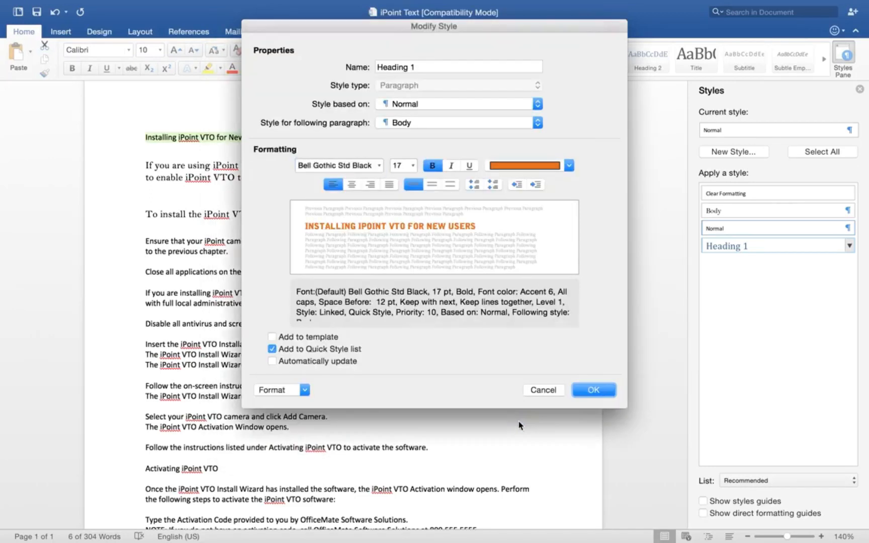
# - Set the Heading 1 style's paragraph spacing to 24 pt before and 7 pt after, and review its line and page break options
pyautogui.click(306, 390)
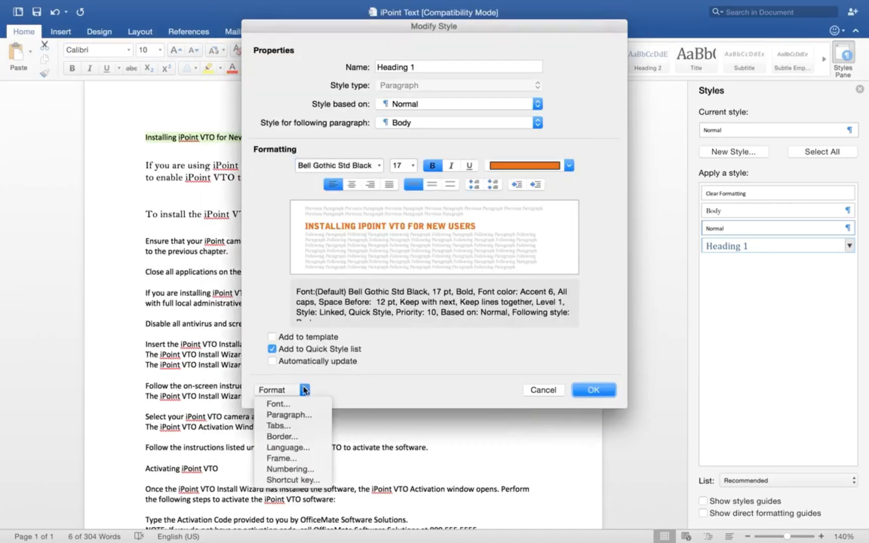
pyautogui.click(301, 417)
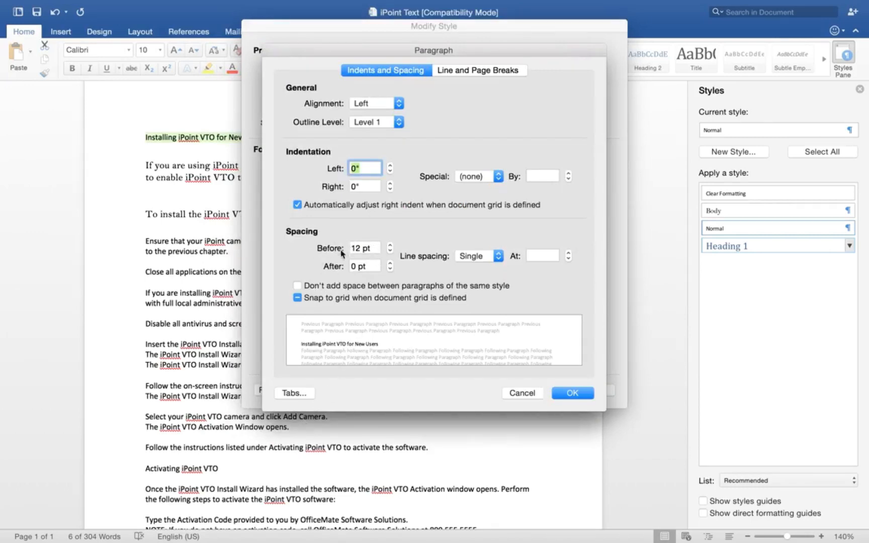
pyautogui.moveTo(360, 248); pyautogui.dragTo(340, 246)
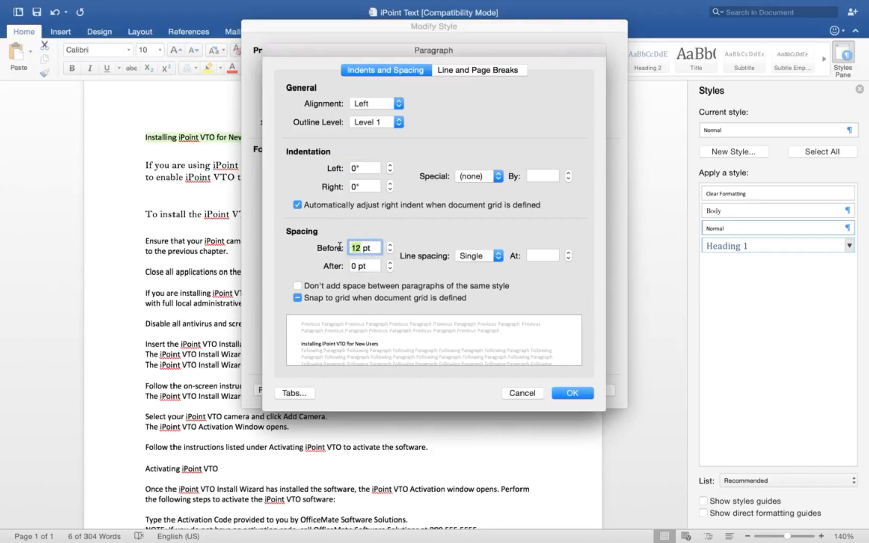
pyautogui.write('24')
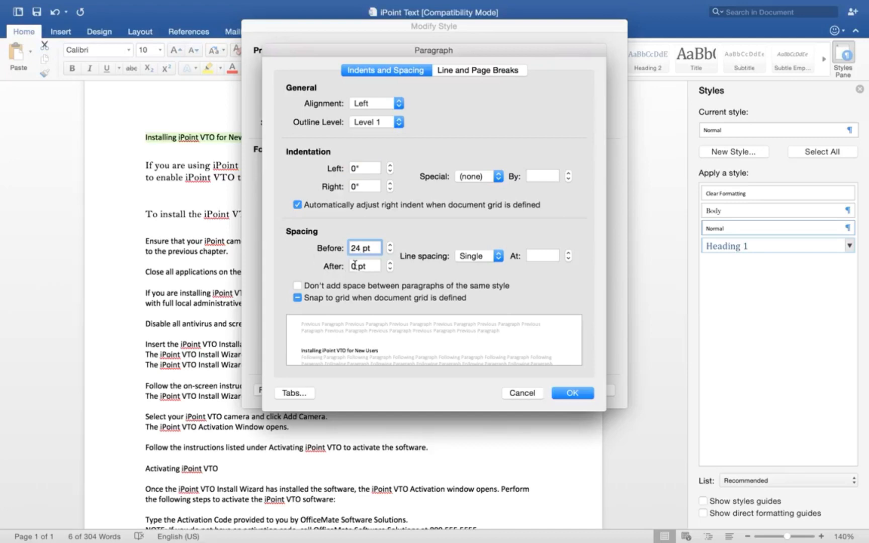
pyautogui.click(346, 265)
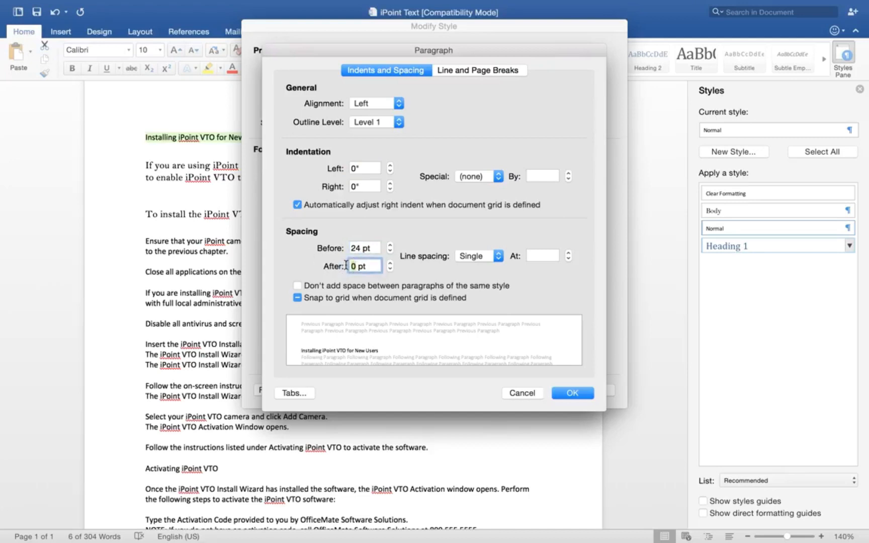
pyautogui.write('7')
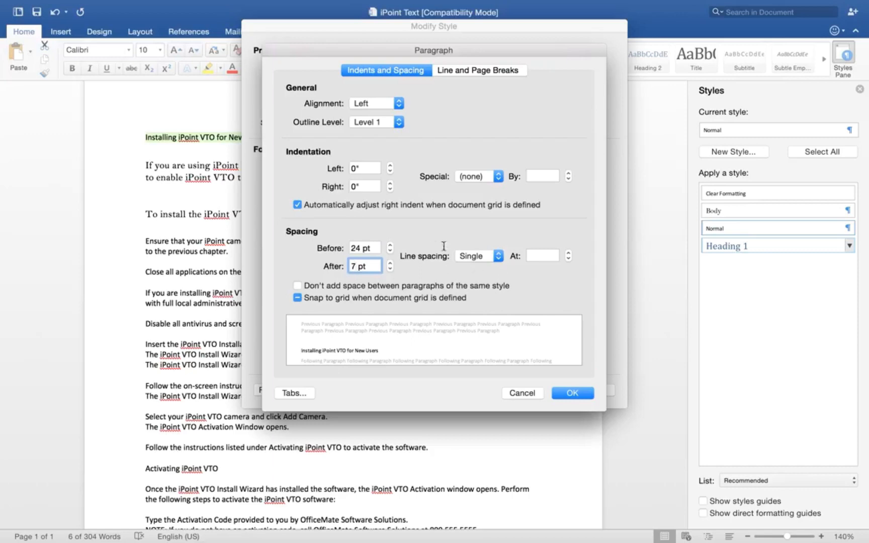
pyautogui.click(488, 71)
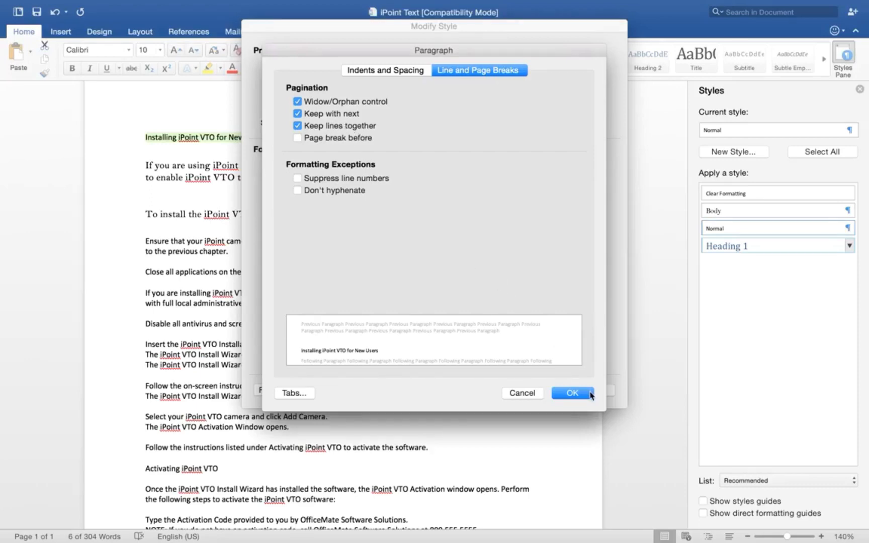
pyautogui.click(573, 394)
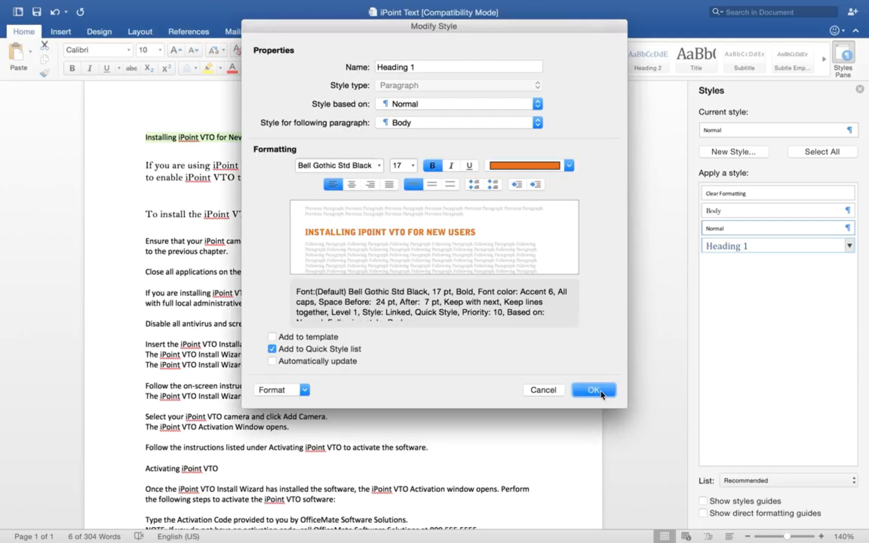
# - Save the modified Heading 1 style and apply it to the selected heading "Installing iPoint VTO for New Users"
pyautogui.click(594, 390)
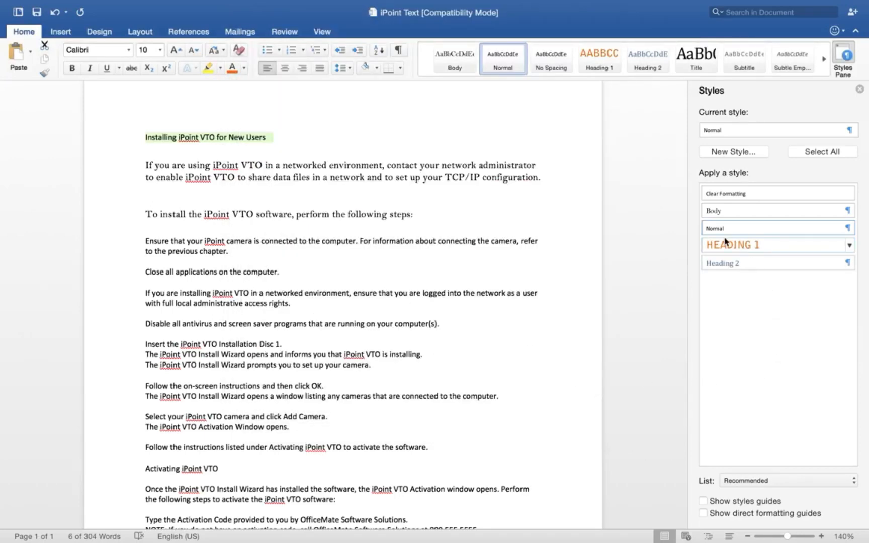
pyautogui.moveTo(725, 244)
pyautogui.click(736, 248)
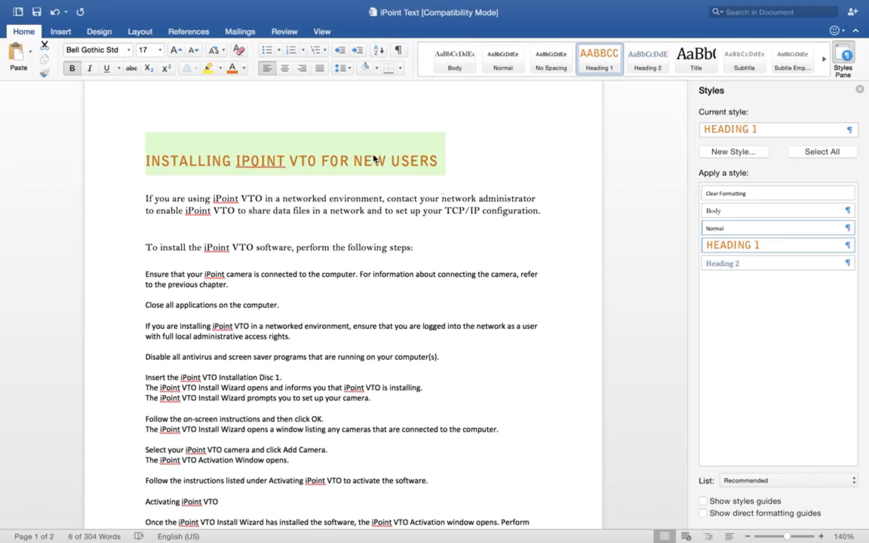
# - Modify the Heading 1 style again to turn off its All caps effect
pyautogui.click(849, 246)
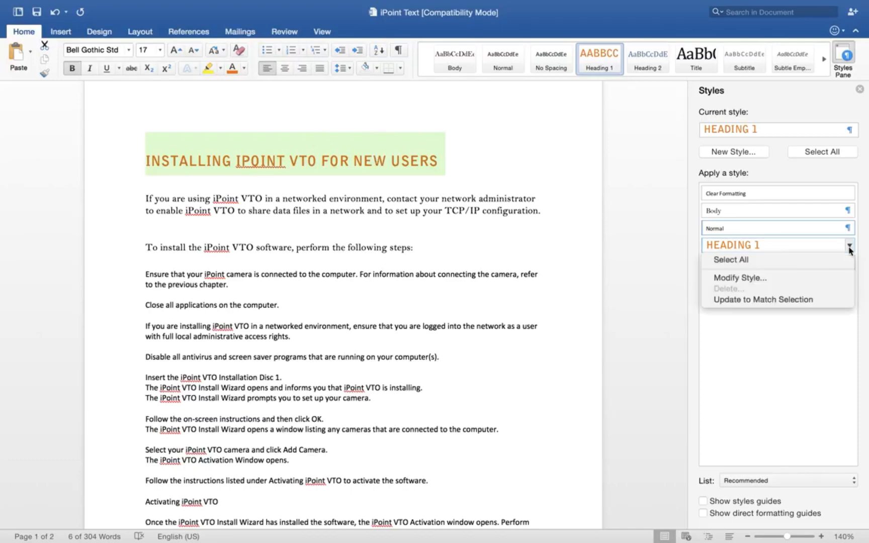
pyautogui.click(803, 279)
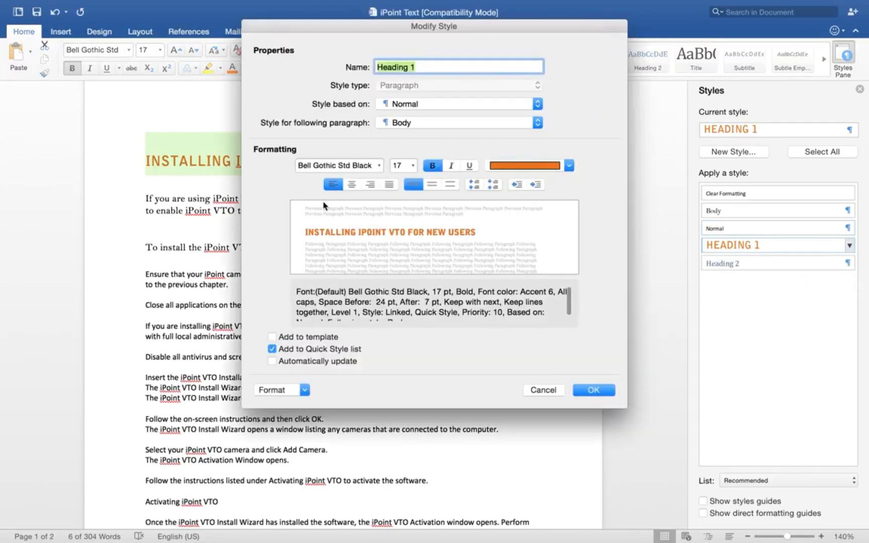
pyautogui.click(304, 390)
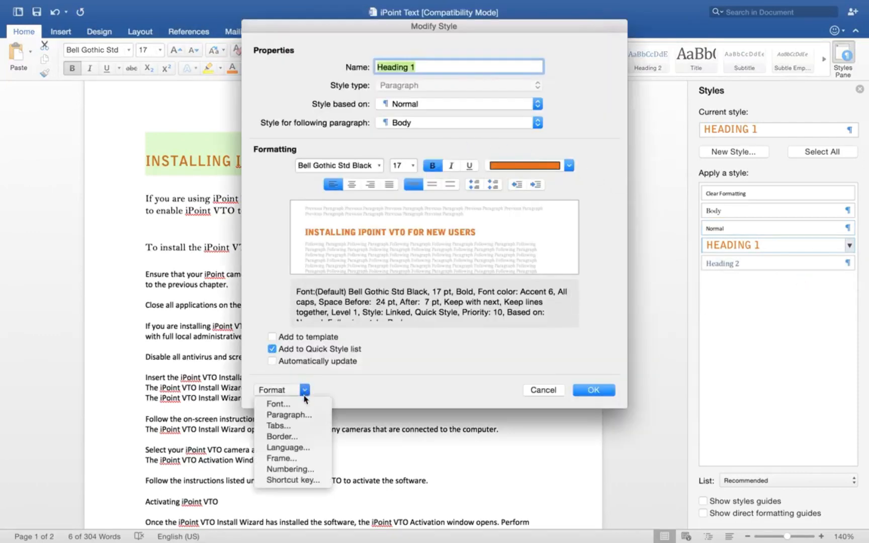
pyautogui.click(279, 404)
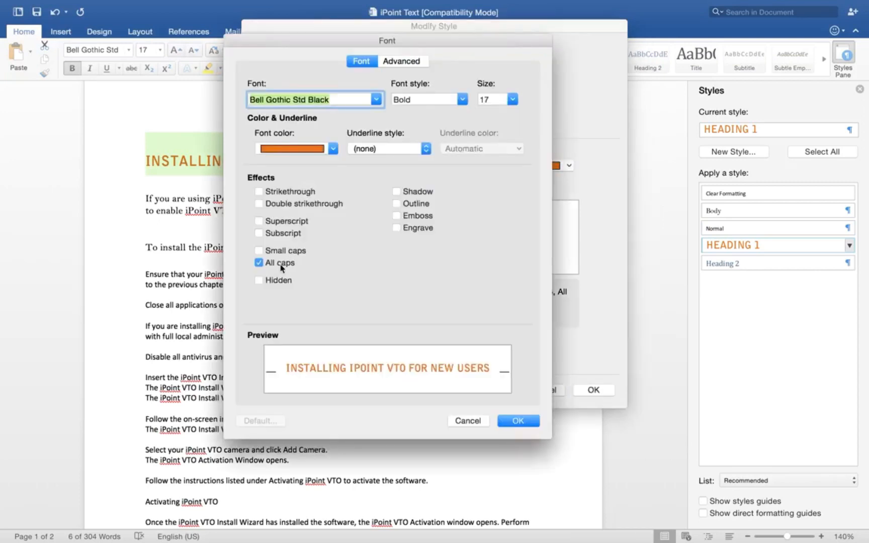
pyautogui.click(280, 266)
pyautogui.click(518, 420)
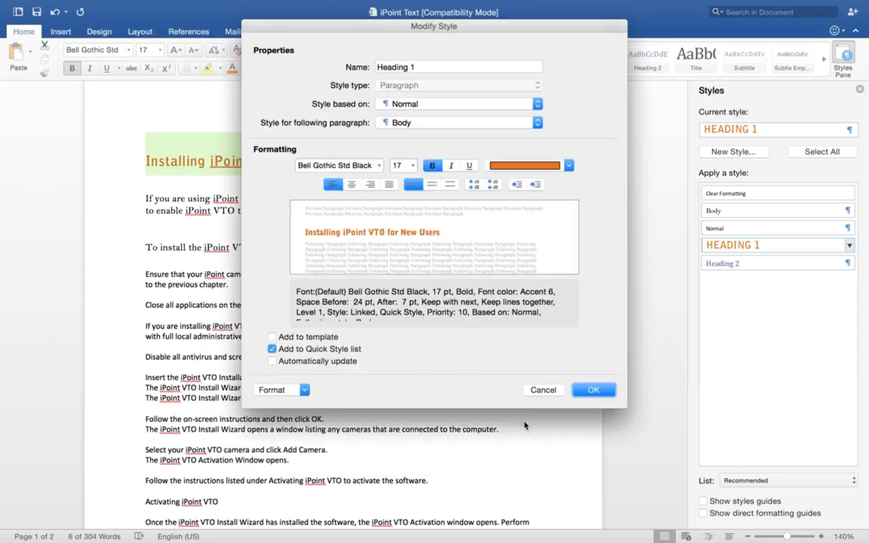
pyautogui.click(603, 389)
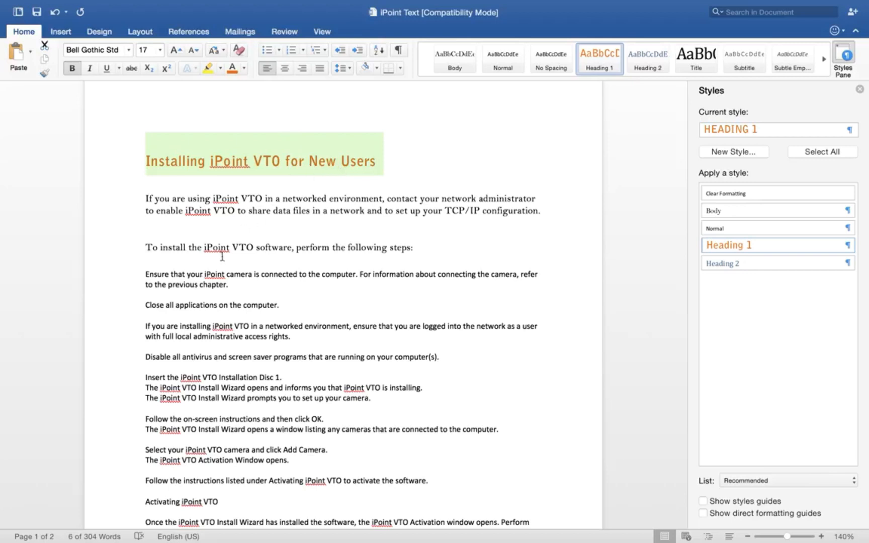
# - Apply the Heading 1 style to the "Activating iPoint VTO" line
pyautogui.click(174, 503)
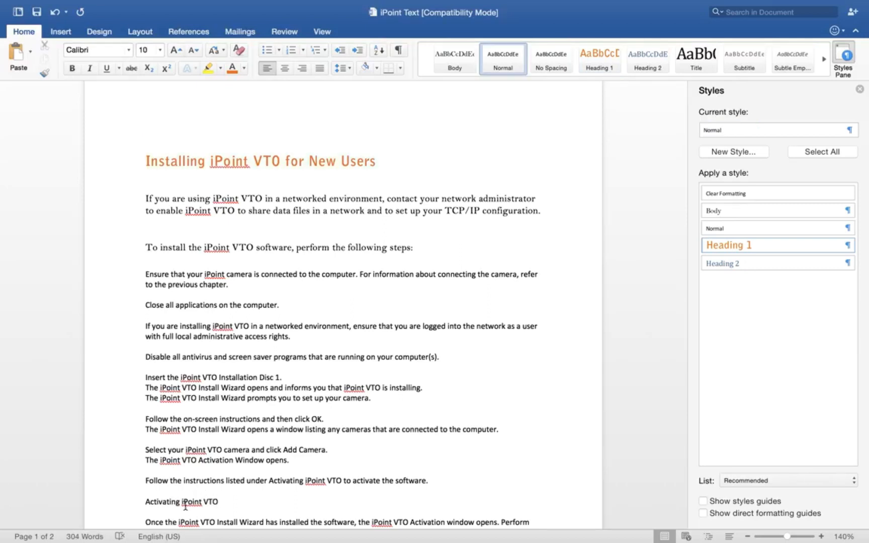
pyautogui.click(736, 249)
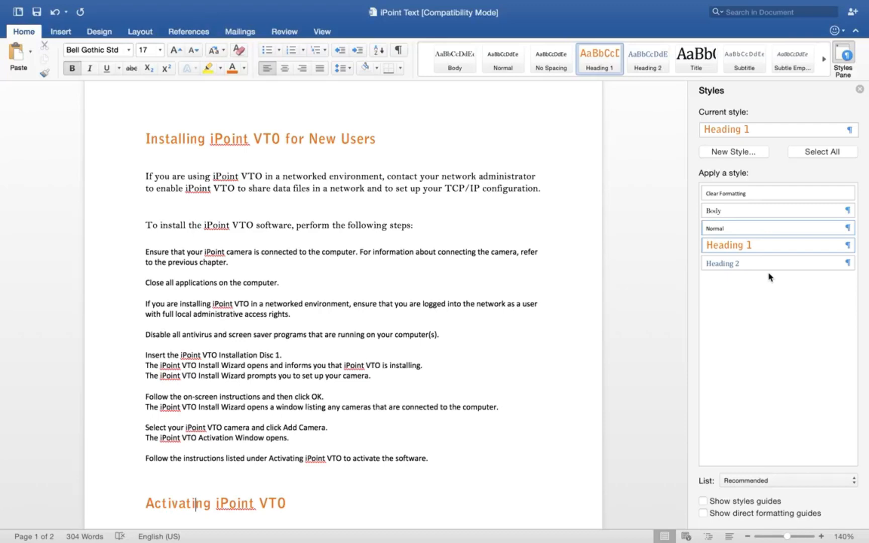
# - Try red and a darker green Accent 3 shade as the Heading 1 style's font color, and undo the color change
pyautogui.click(848, 247)
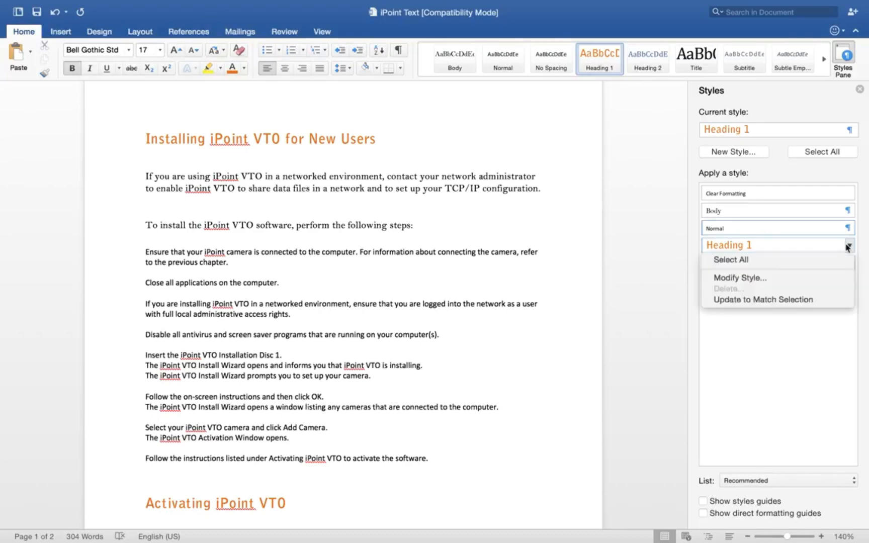
pyautogui.click(750, 278)
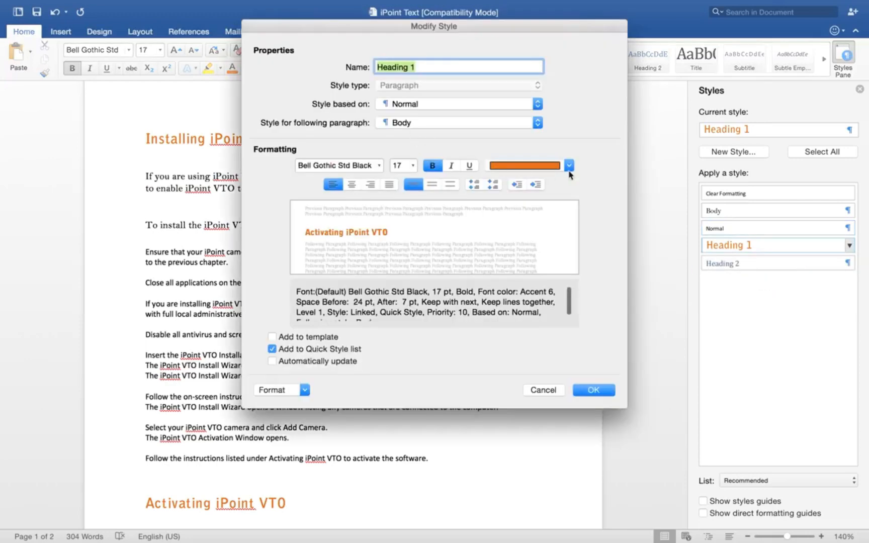
pyautogui.click(569, 166)
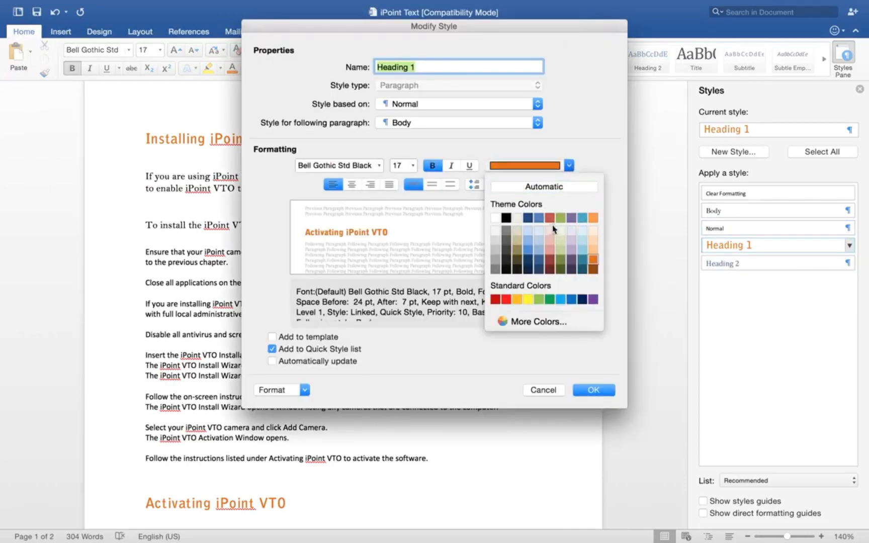
pyautogui.click(506, 300)
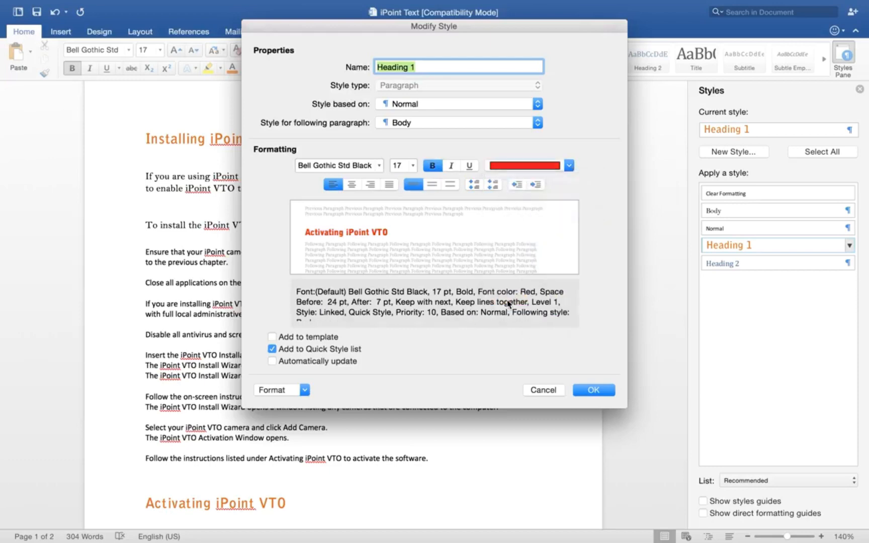
pyautogui.click(569, 166)
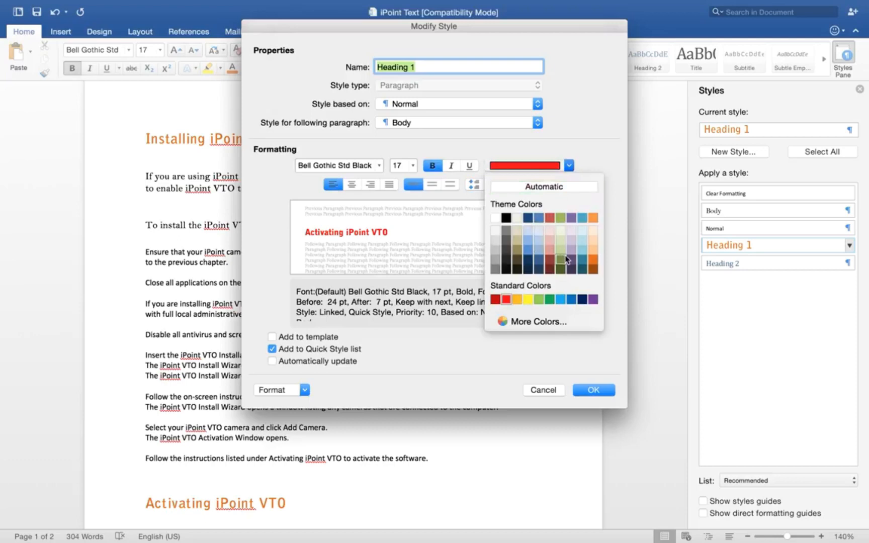
pyautogui.click(560, 260)
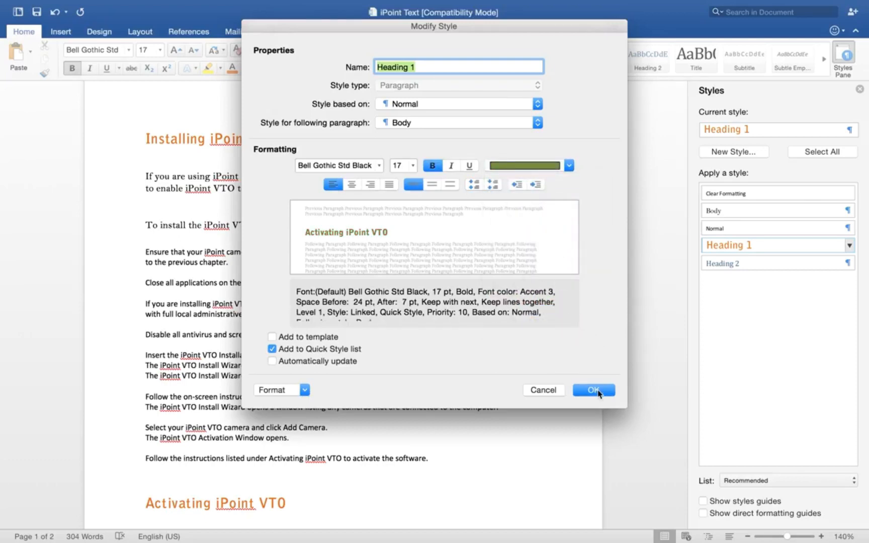
pyautogui.click(593, 391)
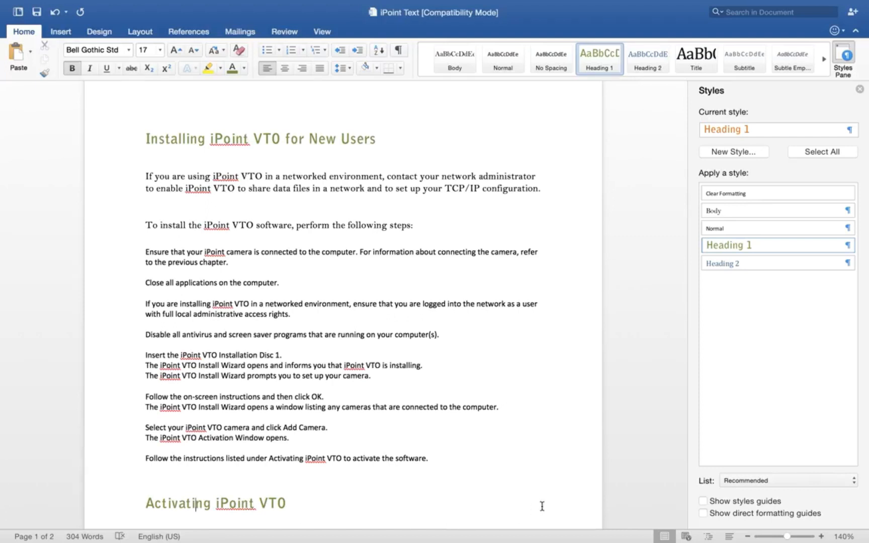
pyautogui.moveTo(848, 248)
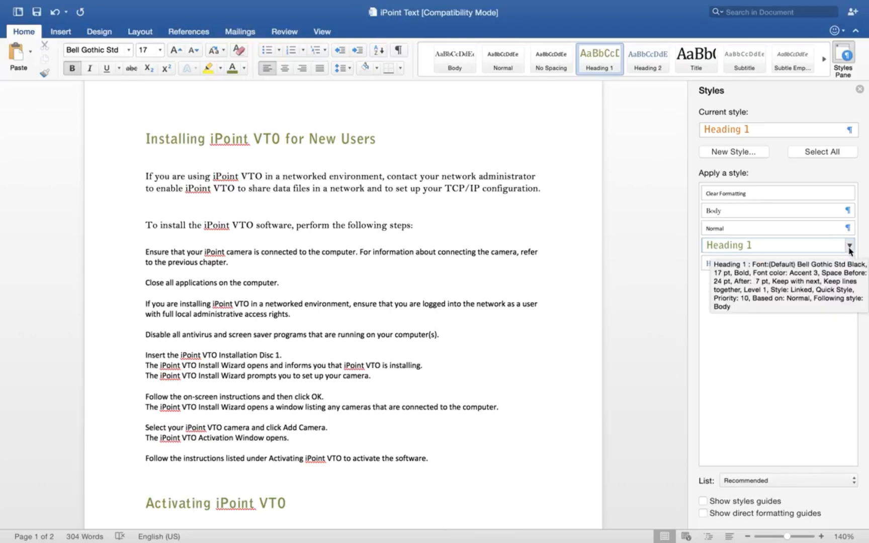
pyautogui.press('super+z')
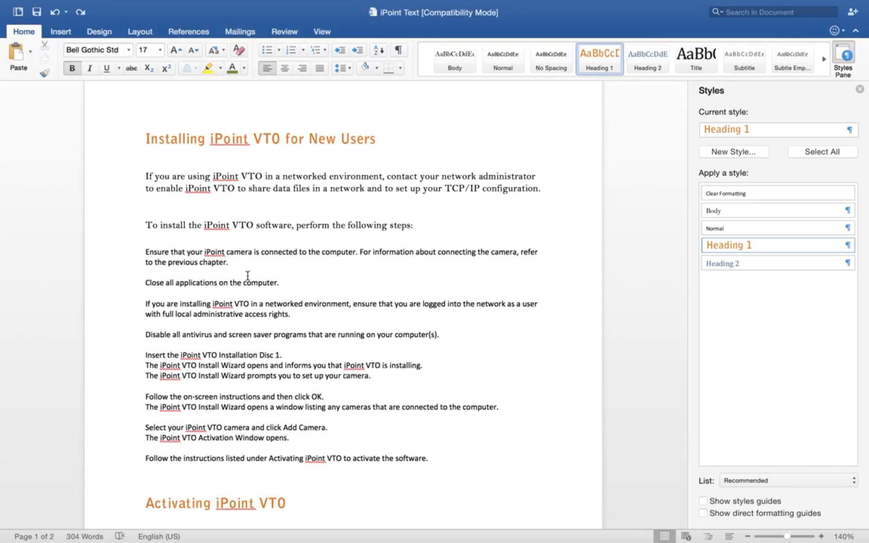
# - Place the cursor in the blank lines between the installation steps and show the document's paragraph marks
pyautogui.click(214, 274)
pyautogui.click(210, 294)
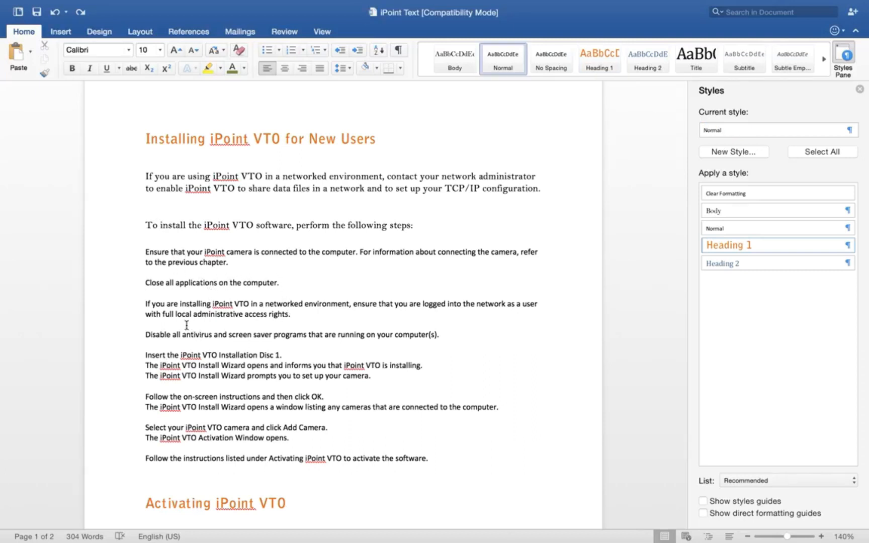
pyautogui.click(186, 325)
pyautogui.click(399, 50)
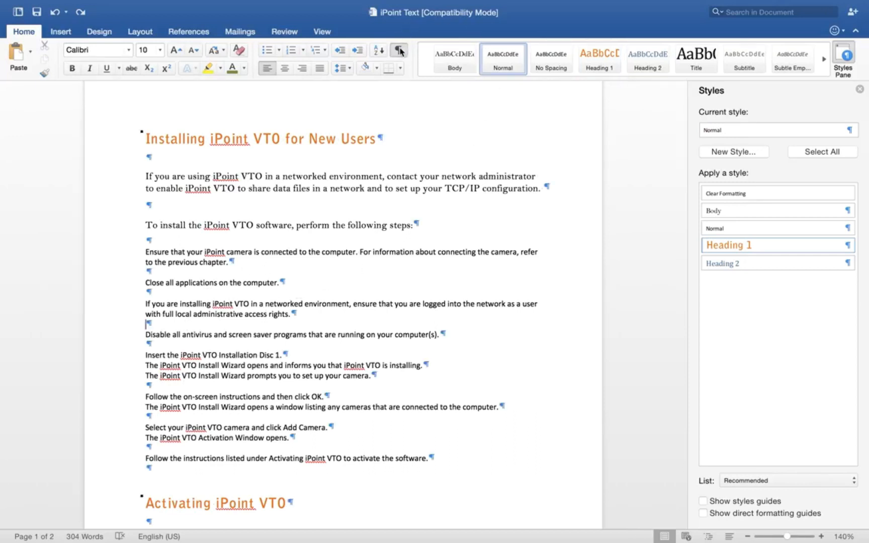
# - Delete the empty paragraphs below the "Installing iPoint VTO for New Users" heading and after each of the two Body paragraphs
pyautogui.click(158, 159)
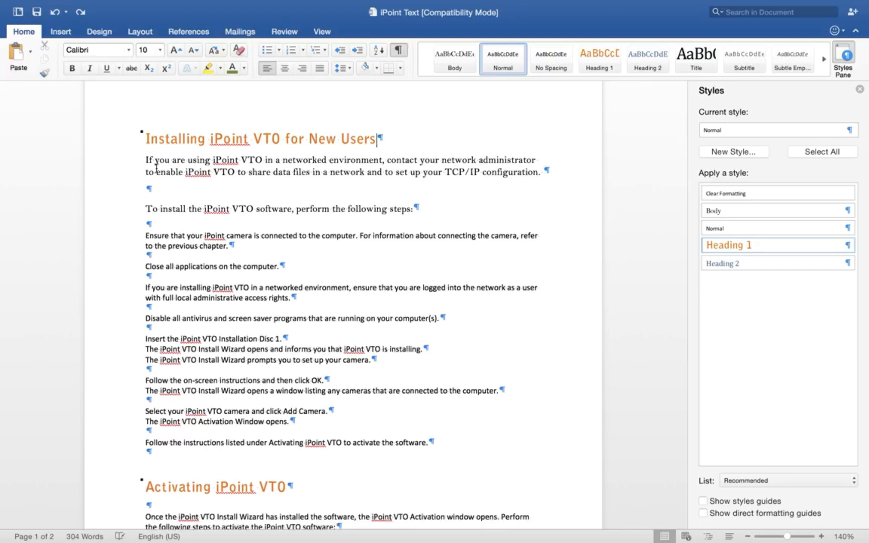
pyautogui.press('BackSpace')
pyautogui.click(155, 191)
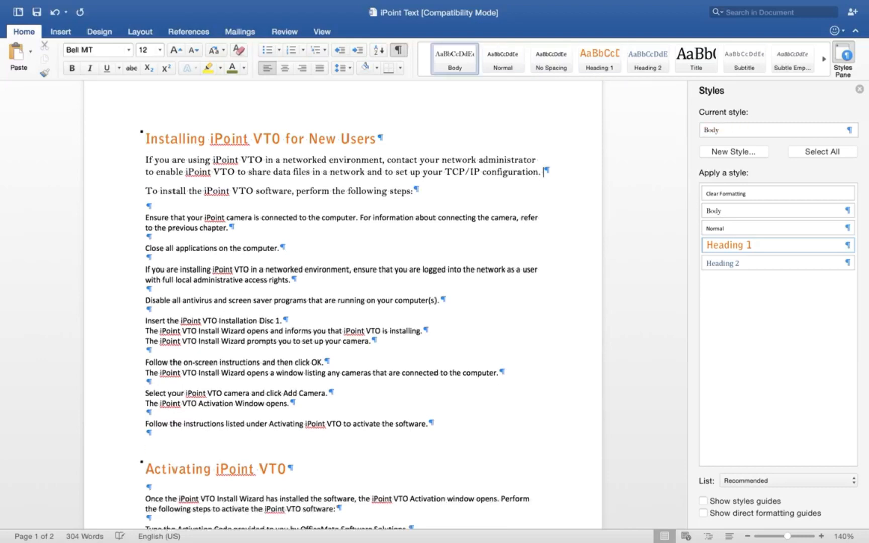
pyautogui.click(156, 204)
pyautogui.press('BackSpace')
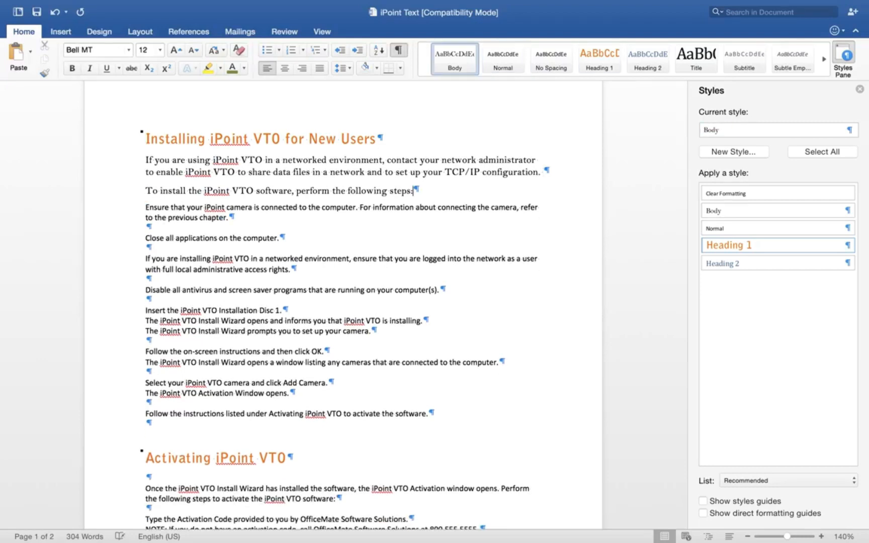
# - Delete the remaining empty paragraphs between the installation steps and above the "Activating iPoint VTO" heading
pyautogui.click(162, 227)
pyautogui.press('BackSpace')
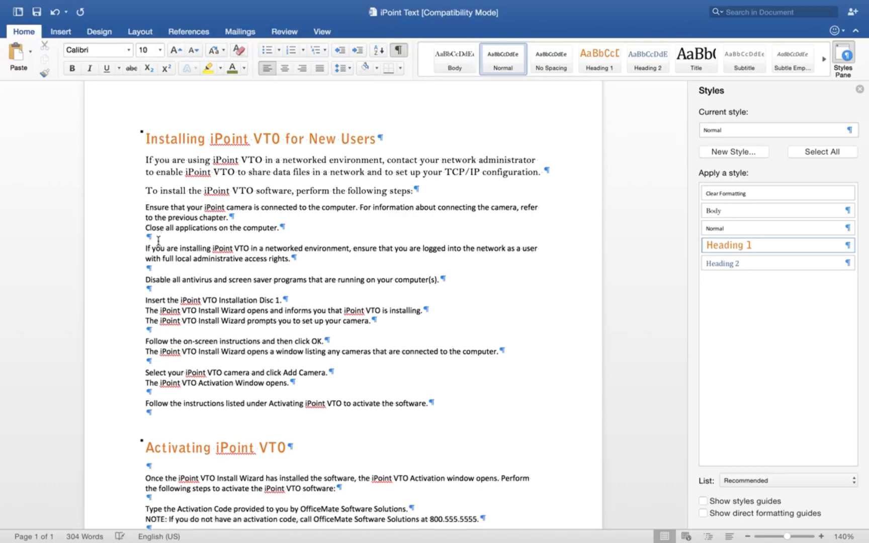
pyautogui.press('BackSpace')
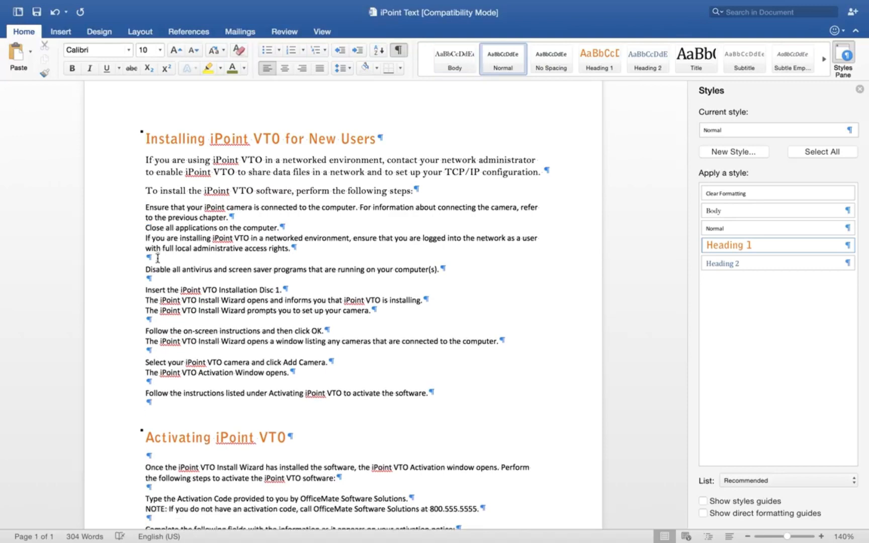
pyautogui.click(157, 260)
pyautogui.press('BackSpace')
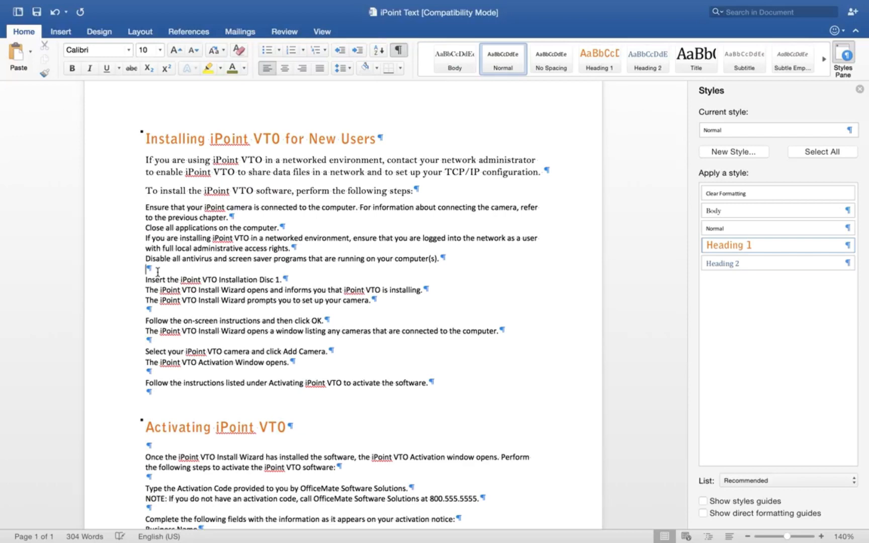
pyautogui.press('BackSpace')
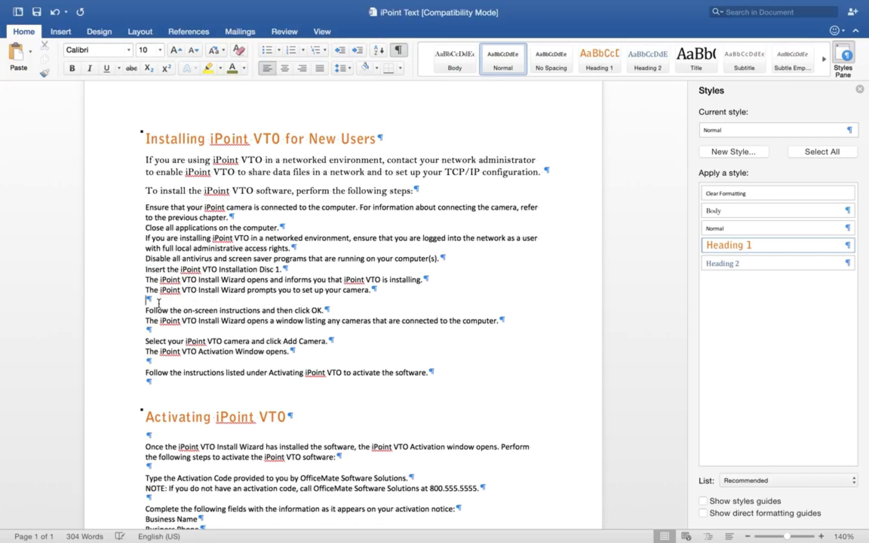
pyautogui.press('BackSpace')
pyautogui.click(159, 321)
pyautogui.press('BackSpace')
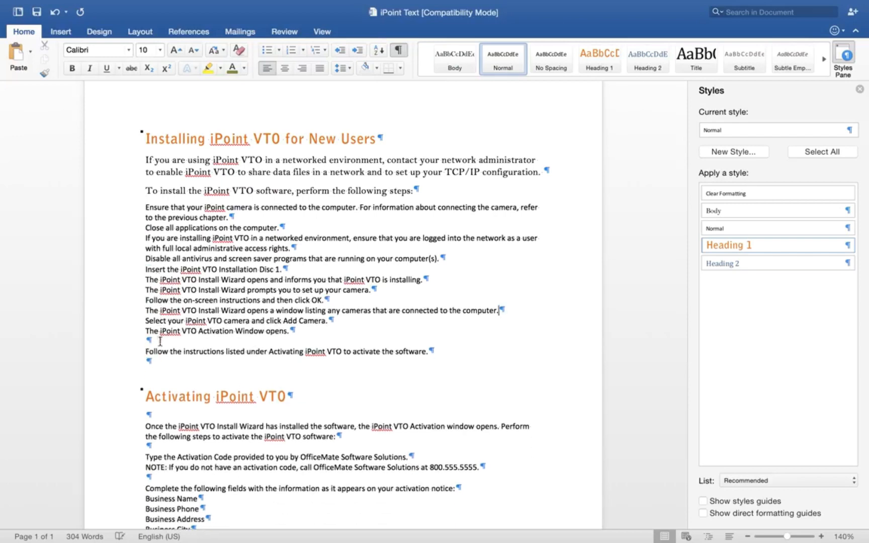
pyautogui.press('BackSpace')
pyautogui.write('.')
pyautogui.click(158, 341)
pyautogui.press('BackSpace')
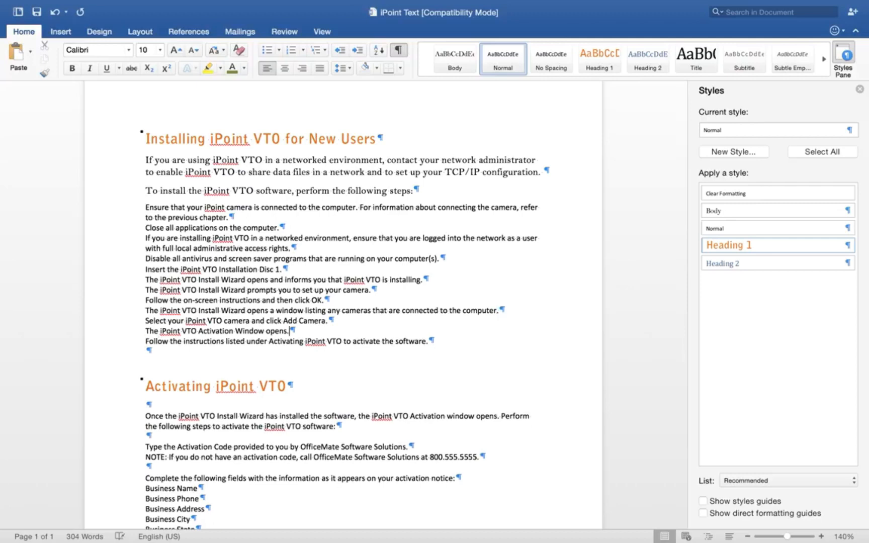
pyautogui.click(159, 354)
pyautogui.press('BackSpace')
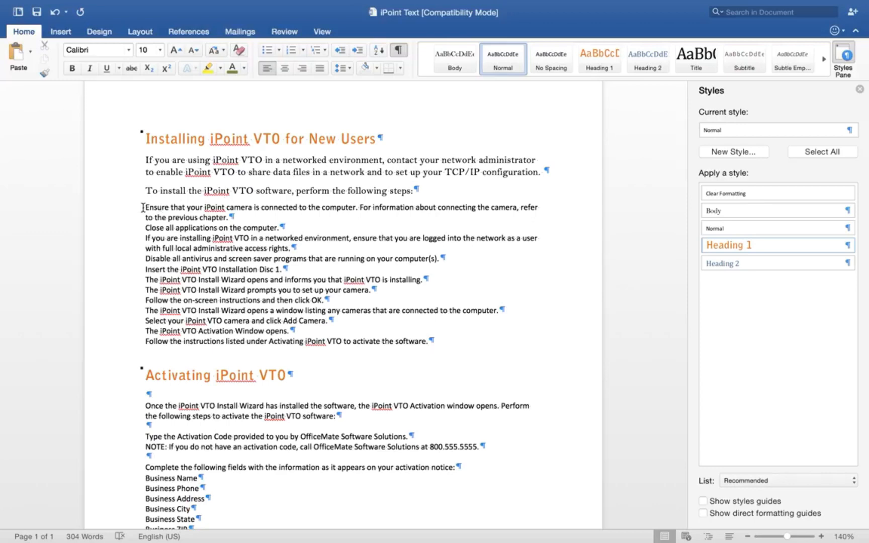
# - Apply the Body style to all the installation steps and turn them into a numbered list
pyautogui.moveTo(143, 208); pyautogui.dragTo(469, 342)
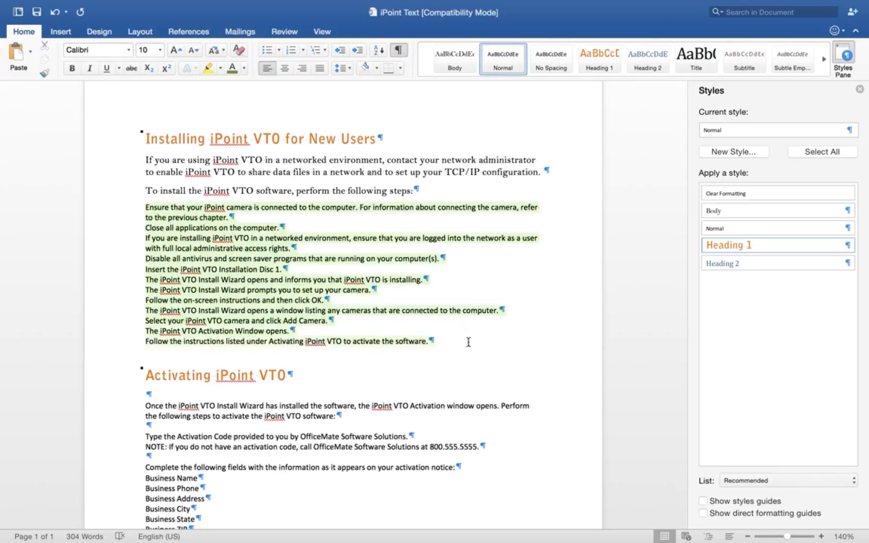
pyautogui.click(796, 216)
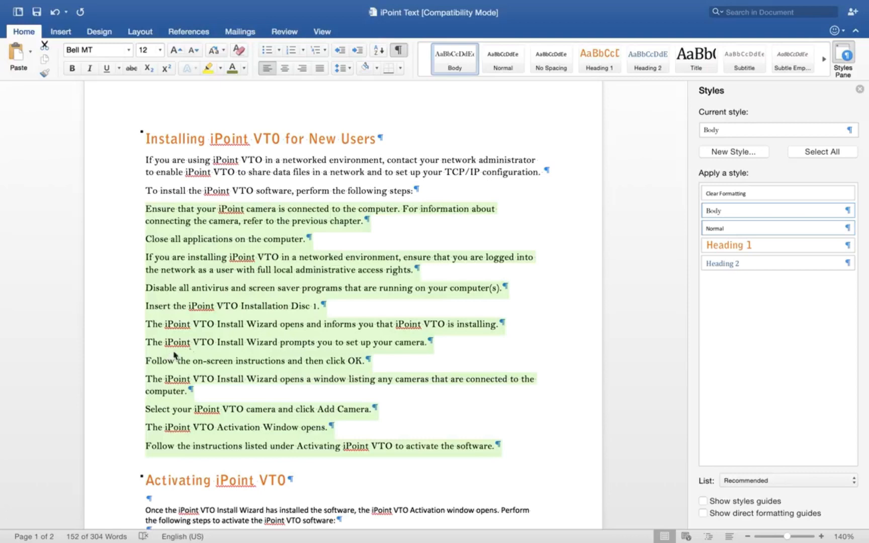
pyautogui.click(291, 52)
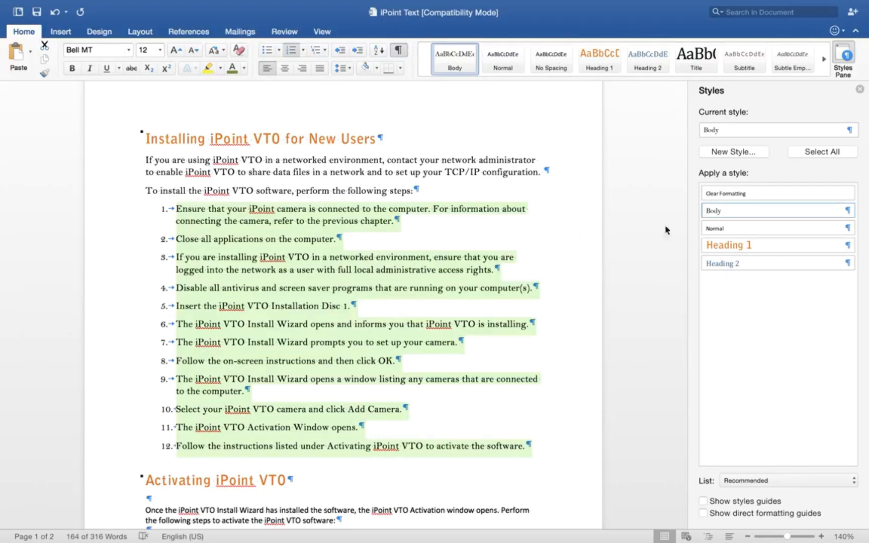
# - Start a new paragraph style based on the numbered steps and name it "Numbered List"
pyautogui.click(739, 152)
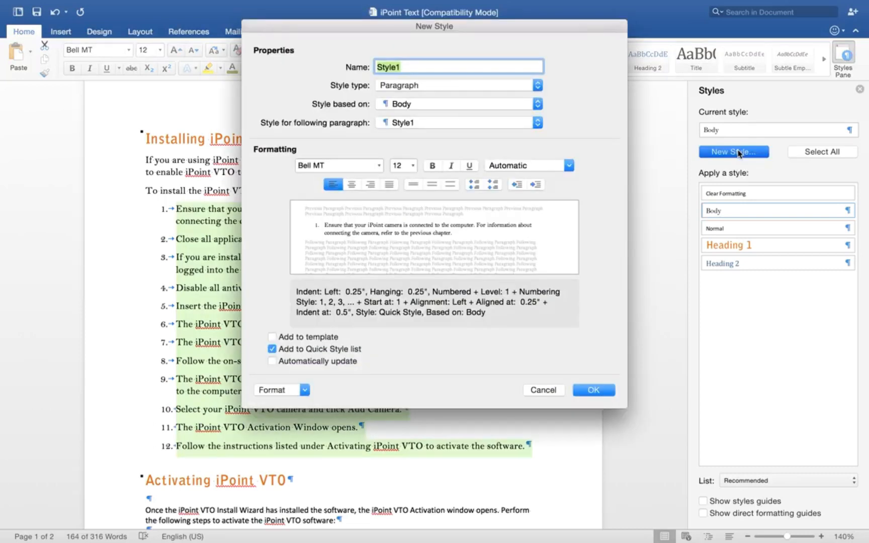
pyautogui.write('N')
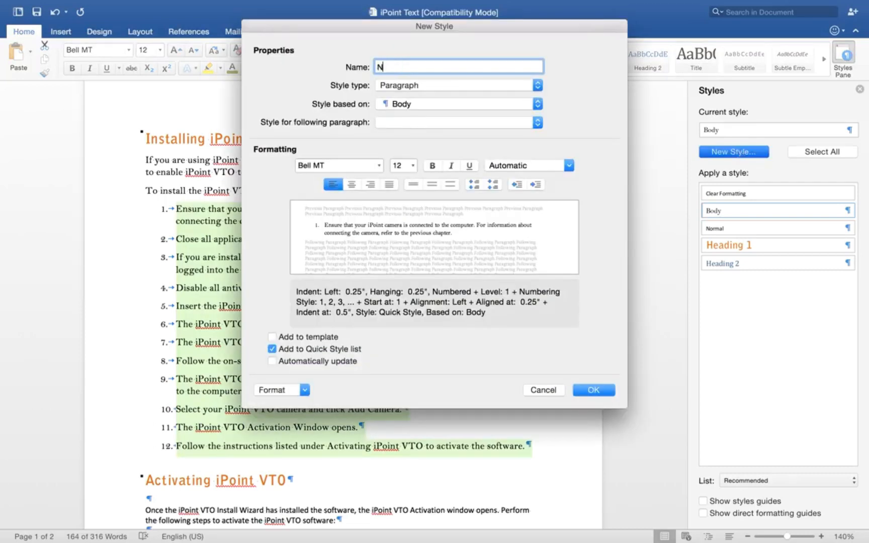
pyautogui.write('umbered List')
# - Customize the Numbered List style's numbering so that the number position is aligned right
pyautogui.click(304, 391)
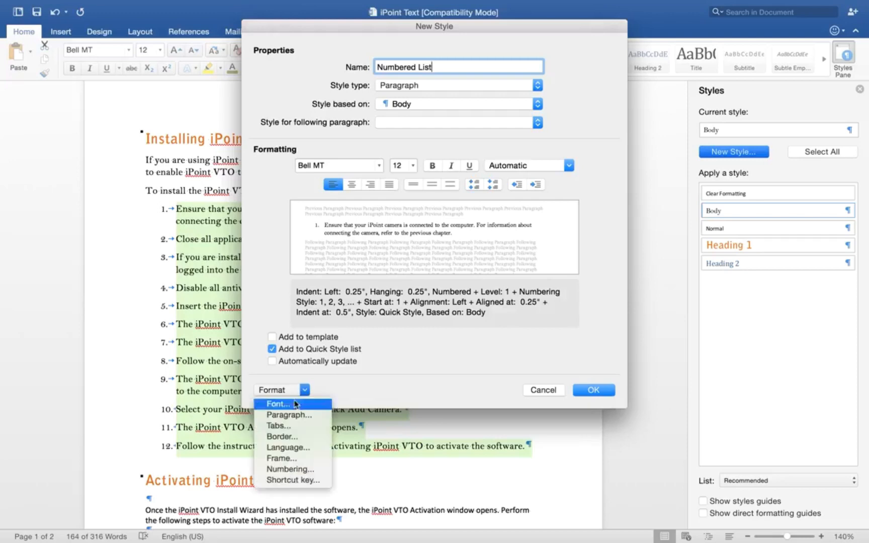
pyautogui.click(295, 470)
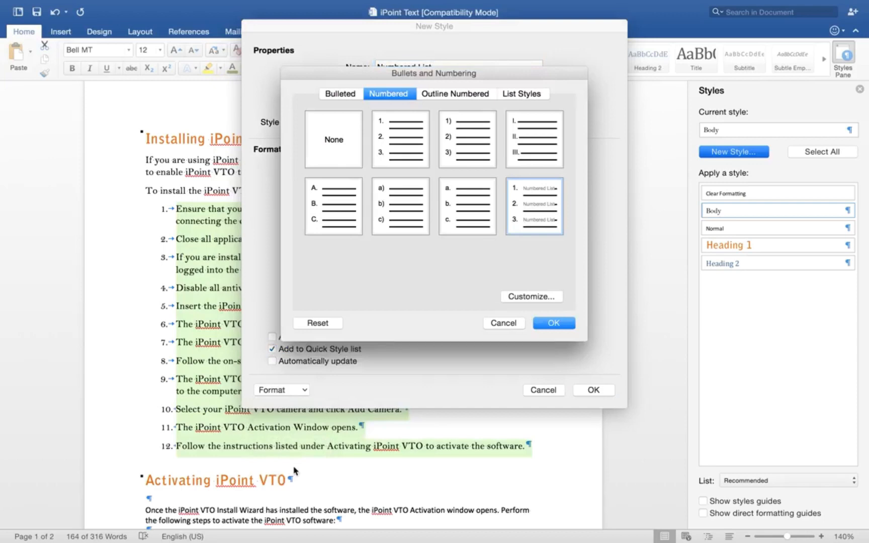
pyautogui.click(521, 297)
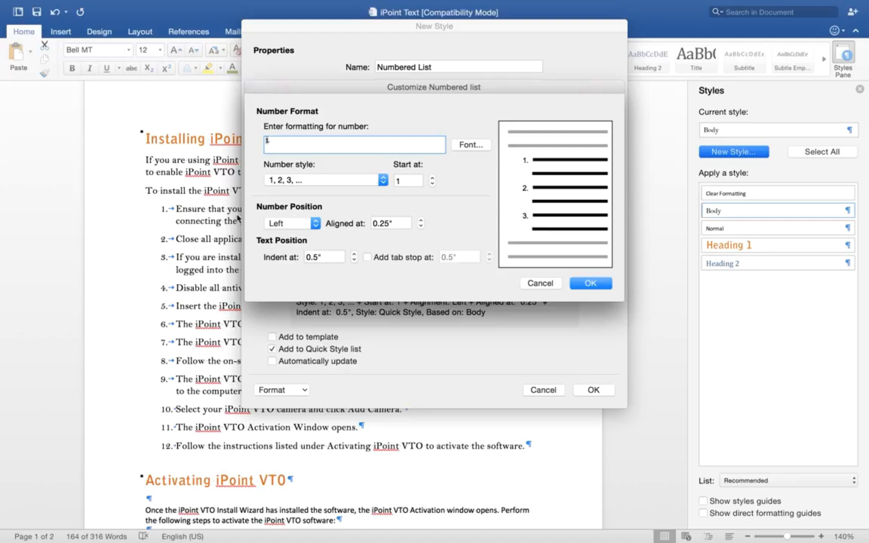
pyautogui.click(312, 224)
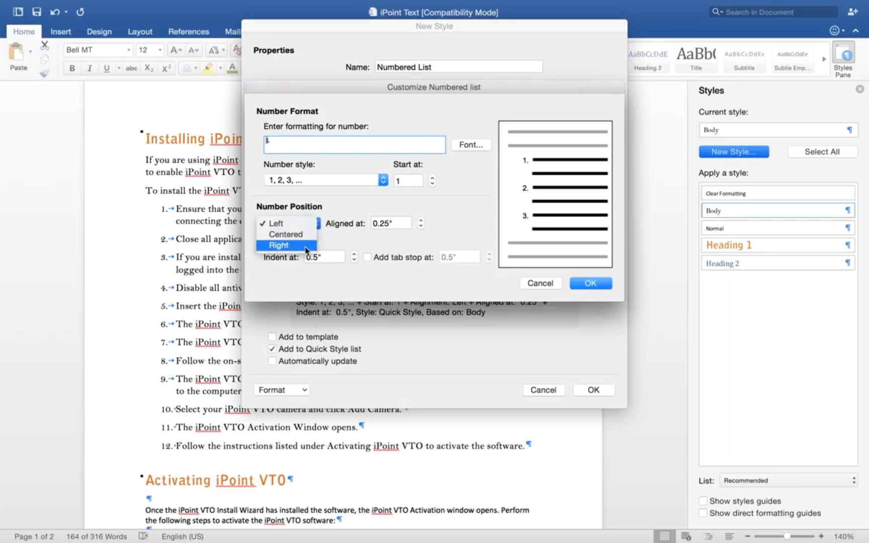
pyautogui.click(305, 245)
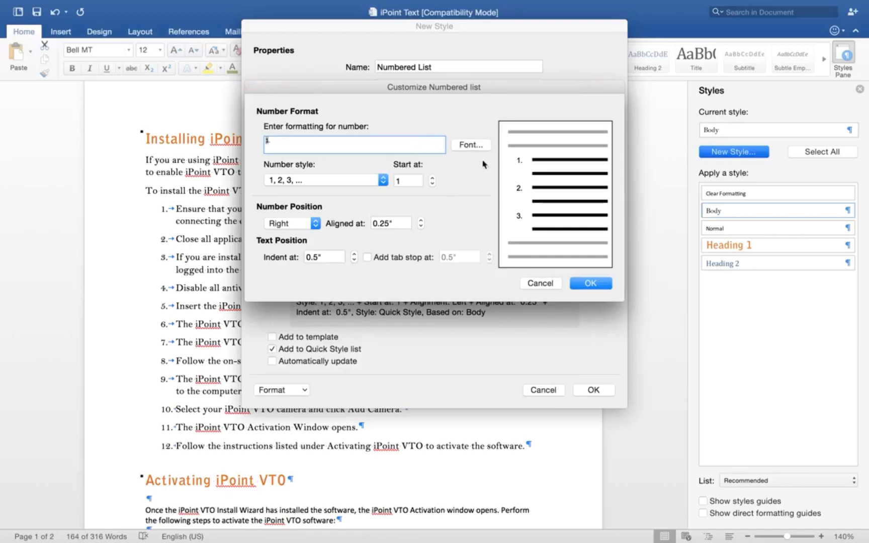
# - Format the list numbers in Bell Gothic Std Black, size 14, with the dark orange theme color
pyautogui.click(464, 150)
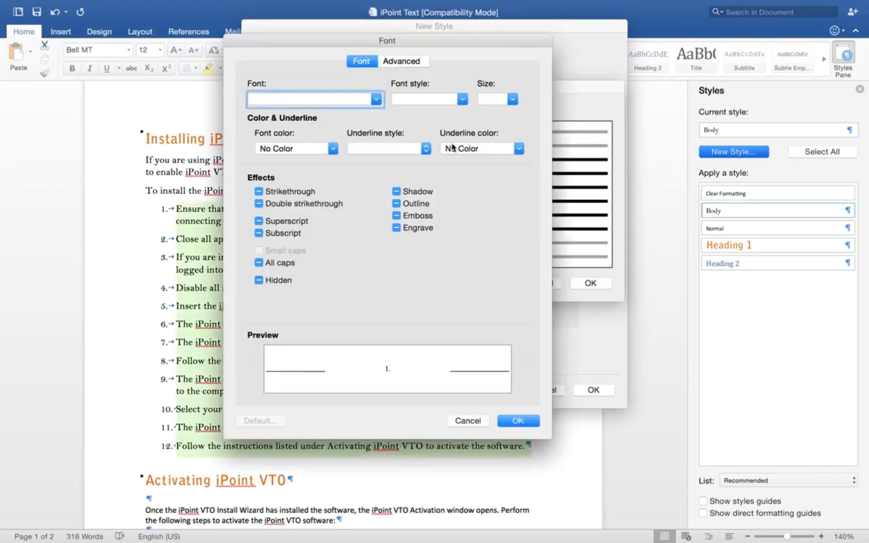
pyautogui.click(376, 99)
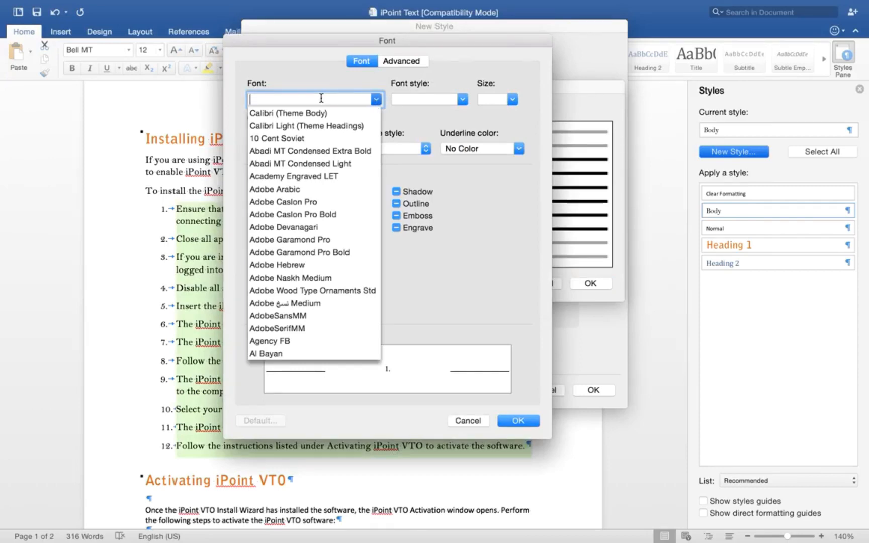
pyautogui.write('bell')
pyautogui.scroll(-10, 309, 190)
pyautogui.scroll(-10, 309, 191)
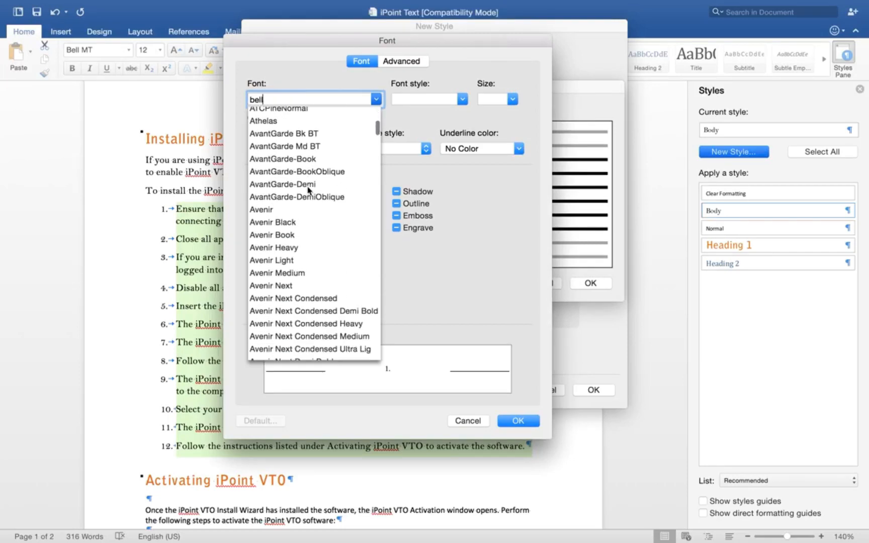
pyautogui.scroll(-10, 308, 190)
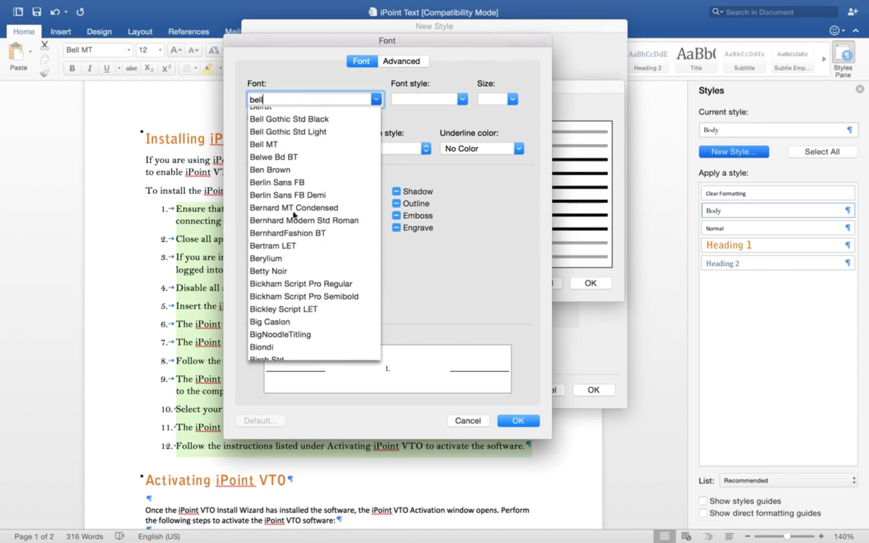
pyautogui.click(273, 120)
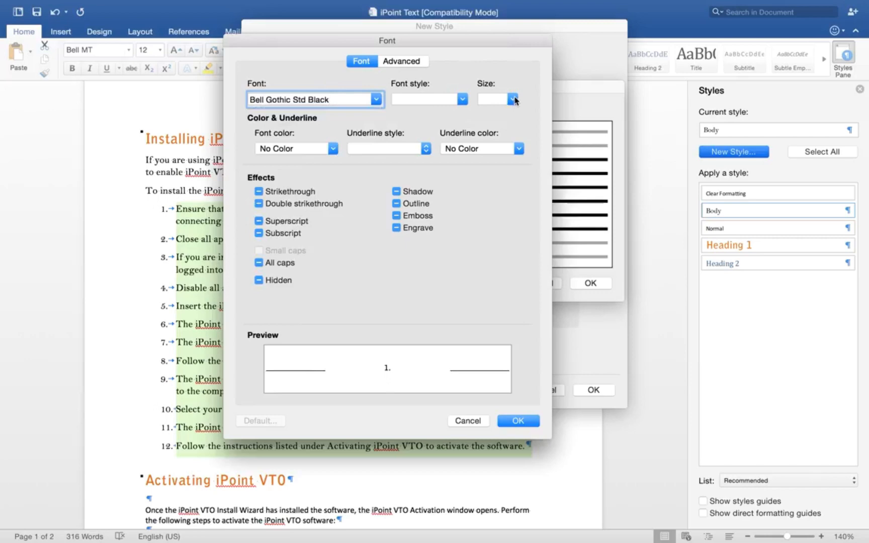
pyautogui.click(513, 99)
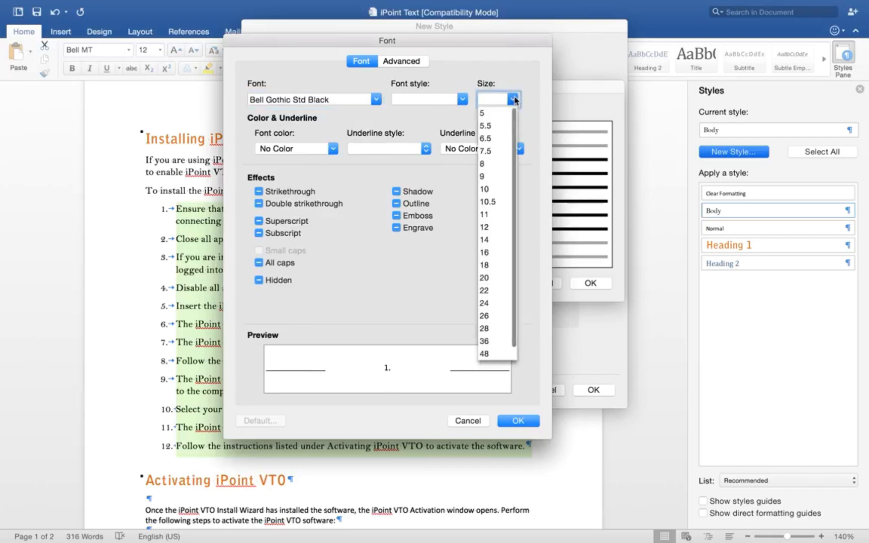
pyautogui.click(485, 240)
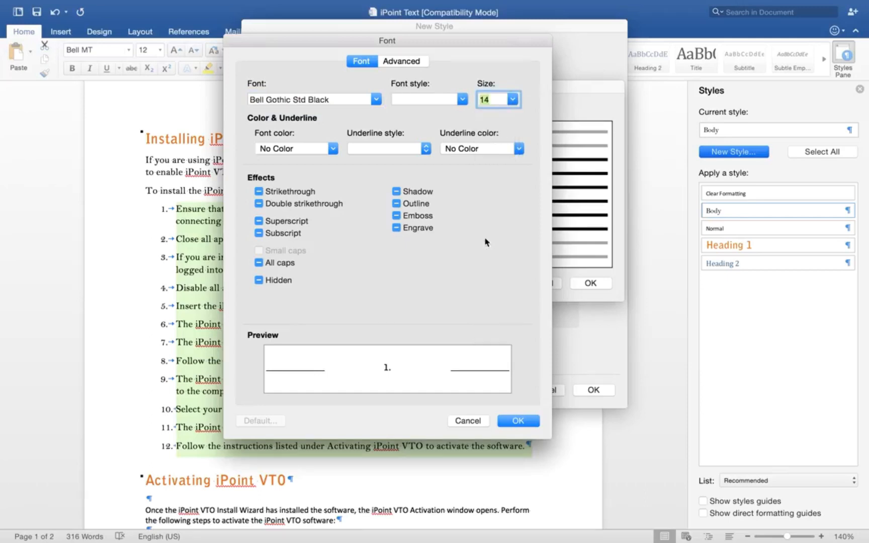
pyautogui.click(302, 151)
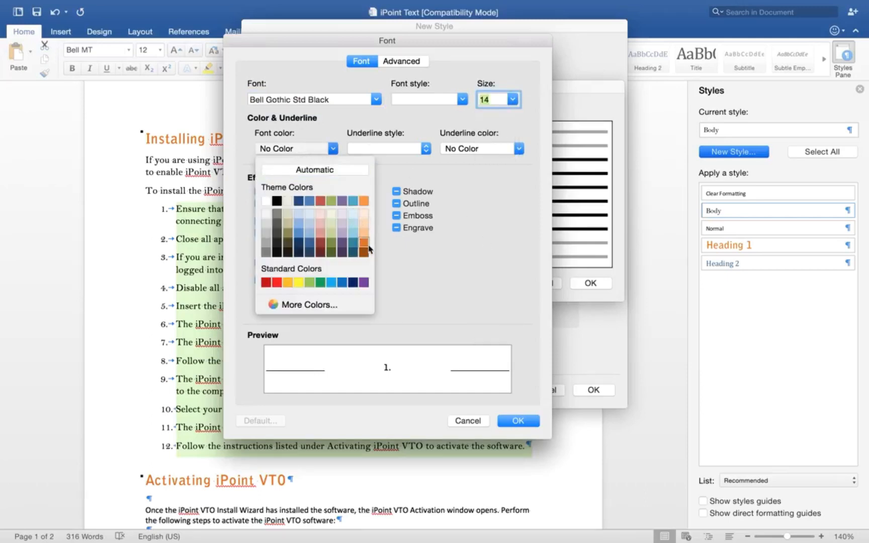
pyautogui.click(364, 250)
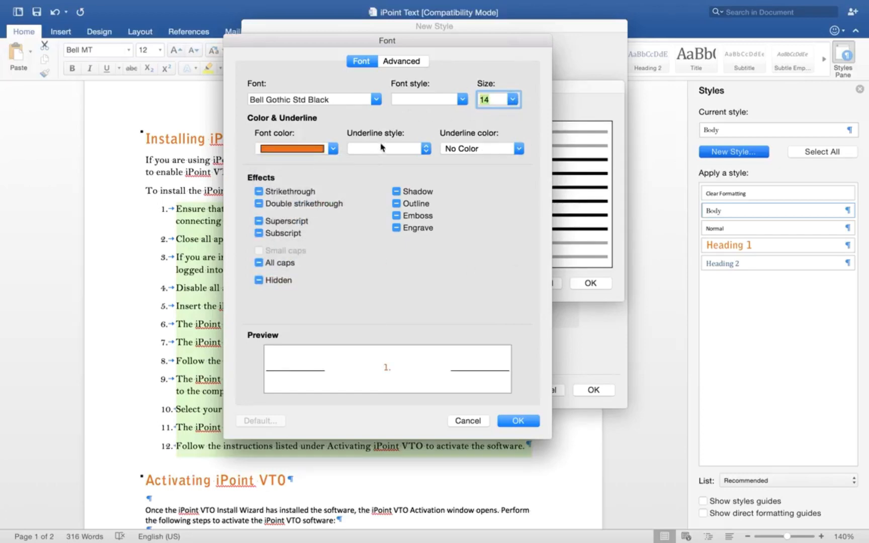
pyautogui.click(515, 421)
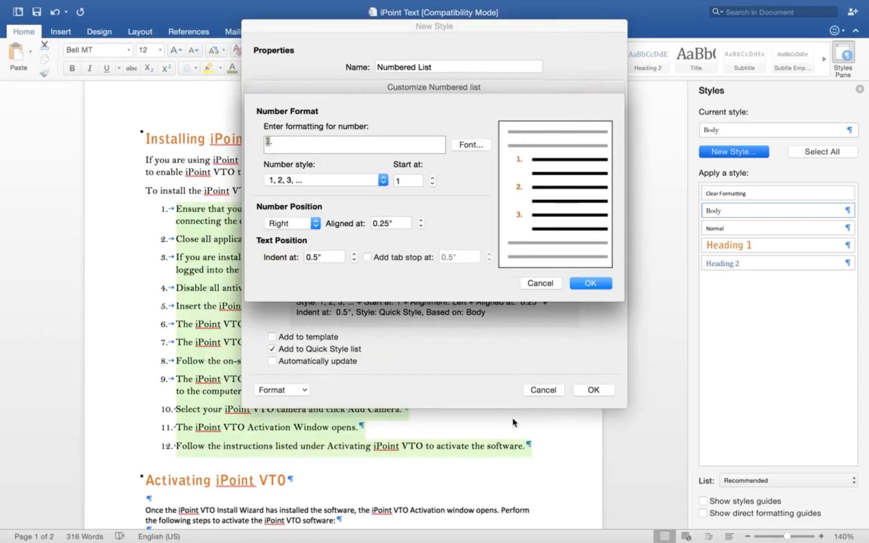
# - Save the customized numbering and the new style, and apply Numbered List to the selected installation steps
pyautogui.click(594, 283)
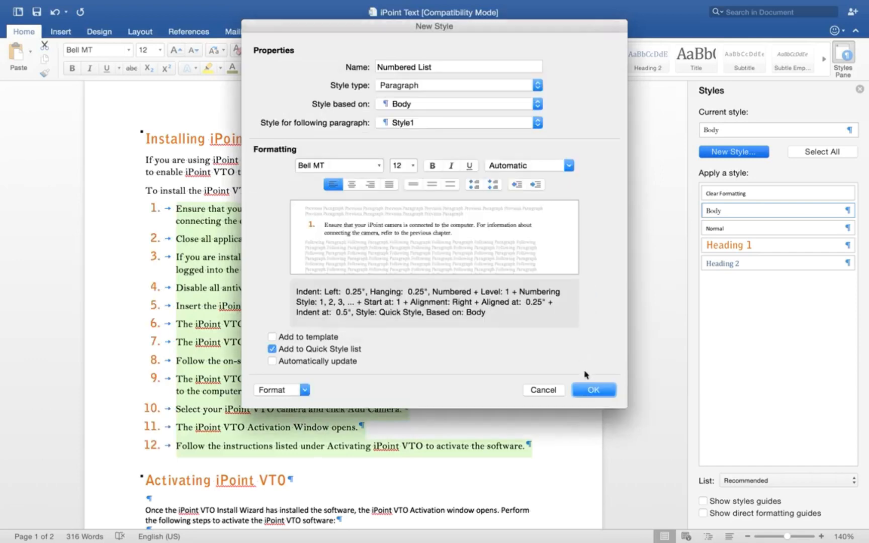
pyautogui.click(594, 390)
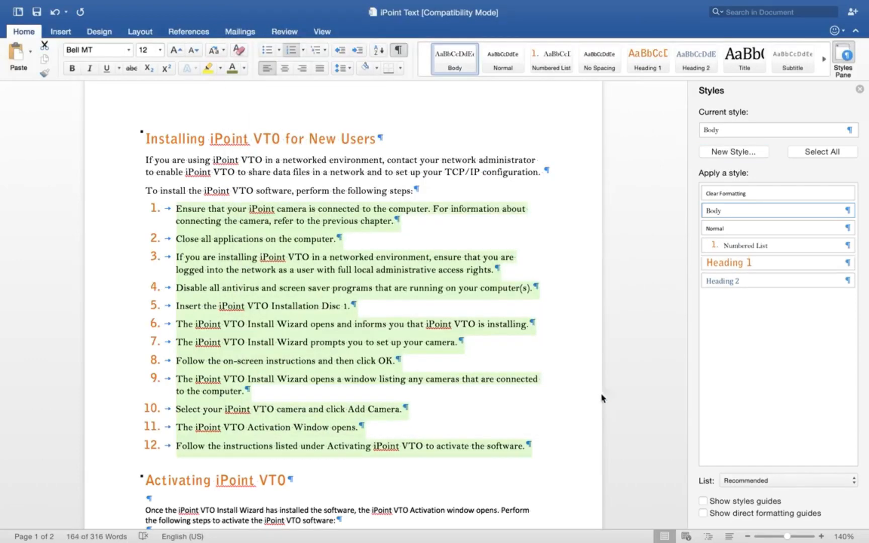
pyautogui.click(765, 247)
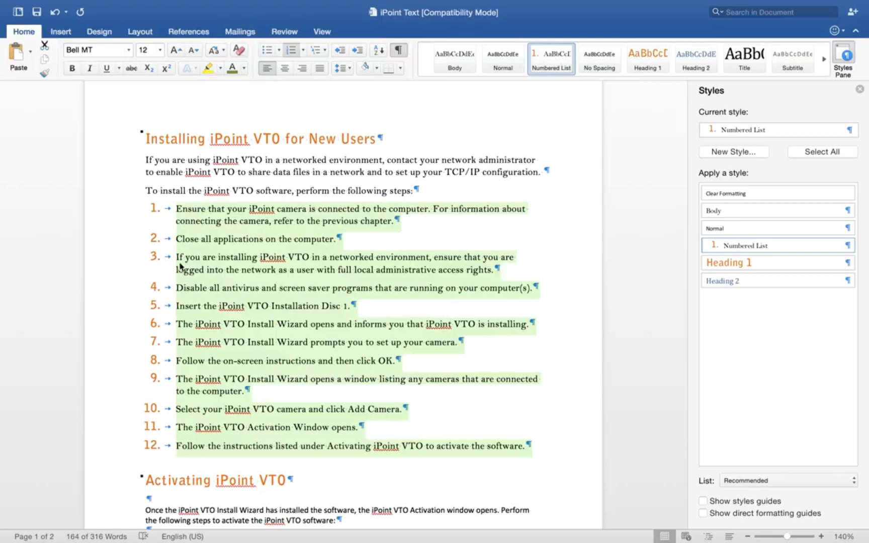
# - Remove the numbering from the three "The iPoint VTO Install Wizard" paragraphs and the "The iPoint VTO Activation Window opens" paragraph, keeping their indent
pyautogui.click(176, 324)
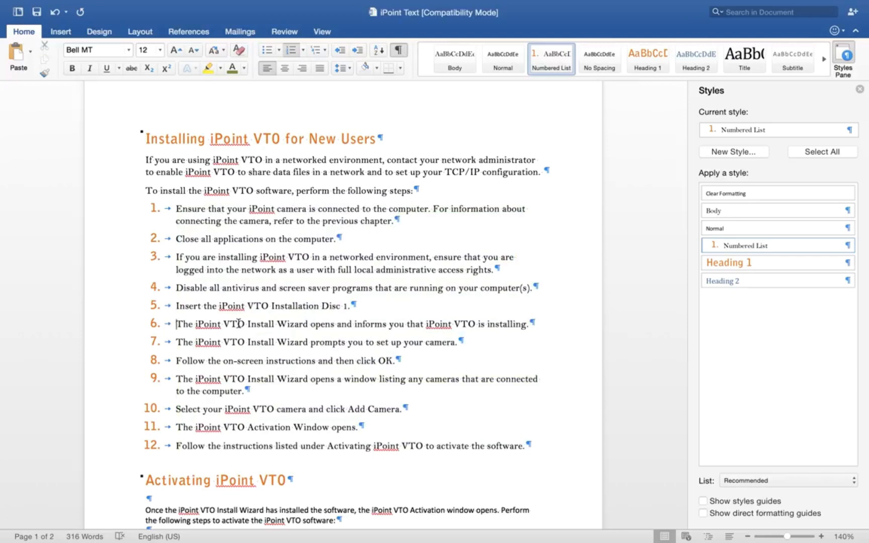
pyautogui.press('BackSpace')
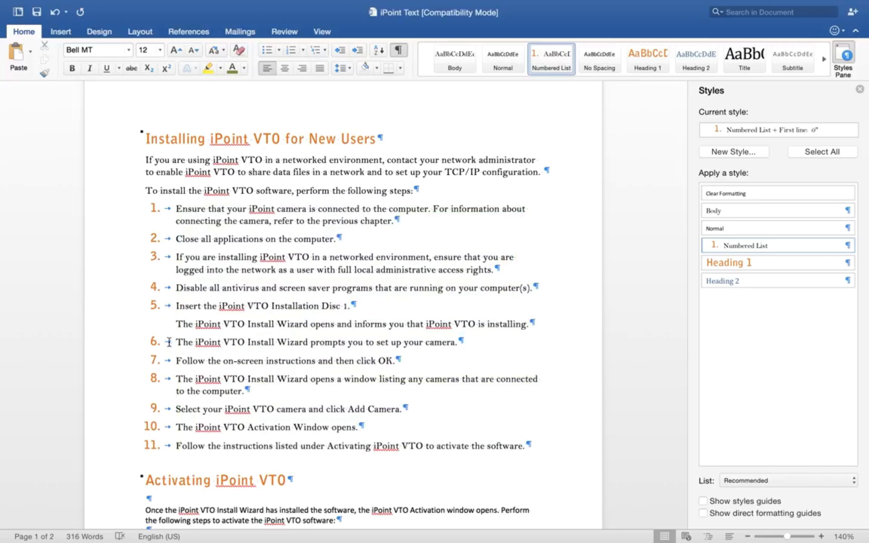
pyautogui.click(176, 343)
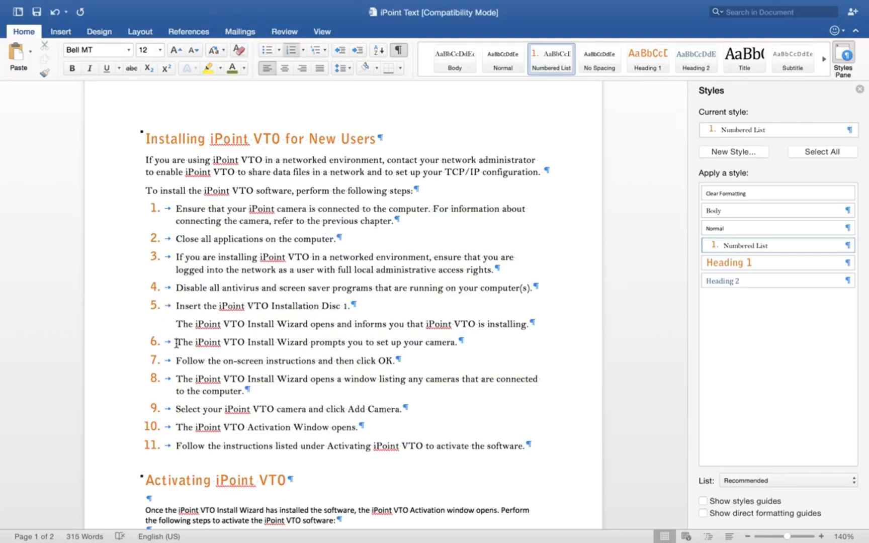
pyautogui.press('BackSpace')
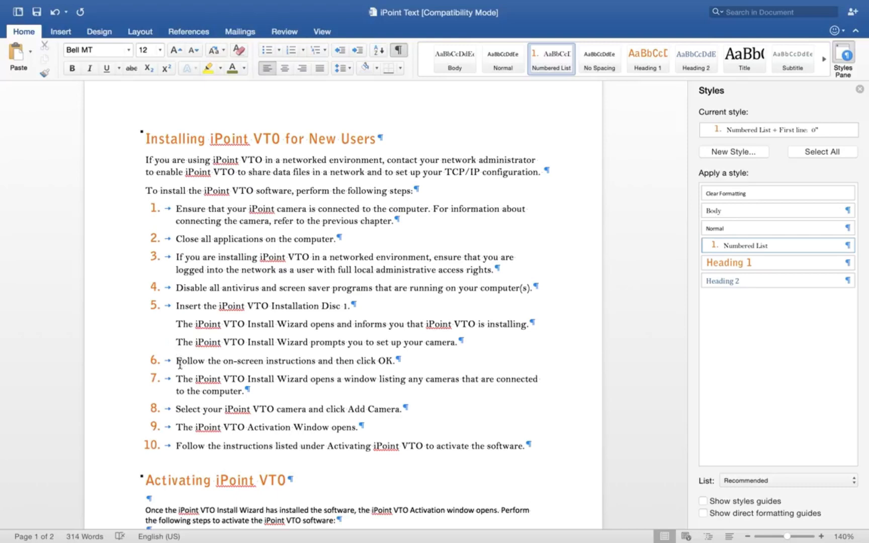
pyautogui.click(177, 379)
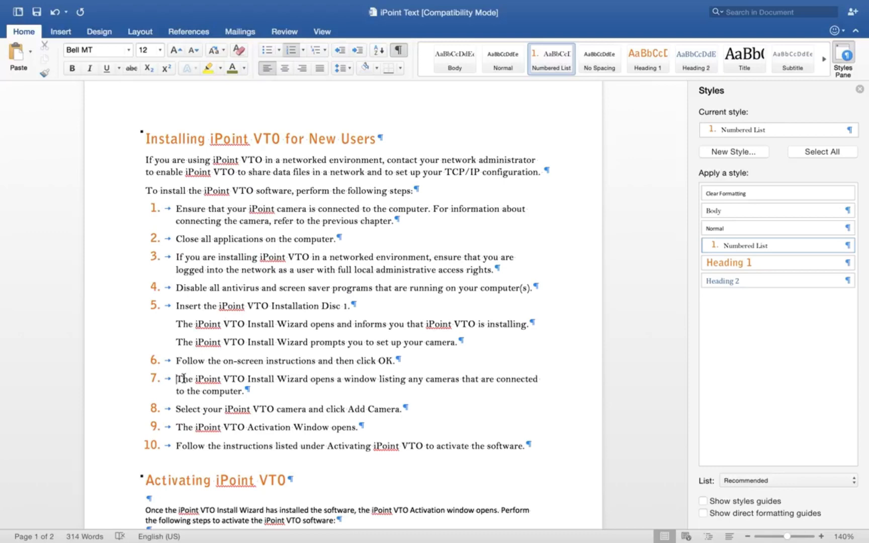
pyautogui.press('BackSpace')
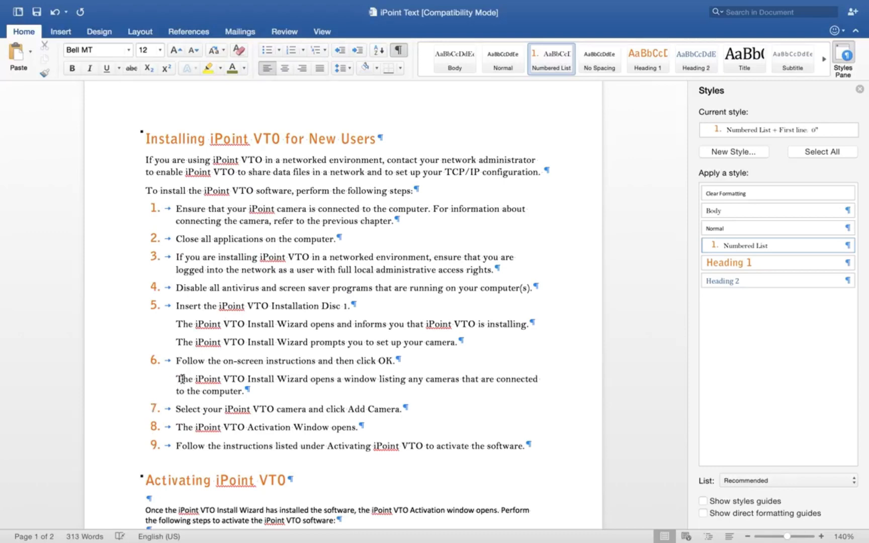
pyautogui.click(182, 426)
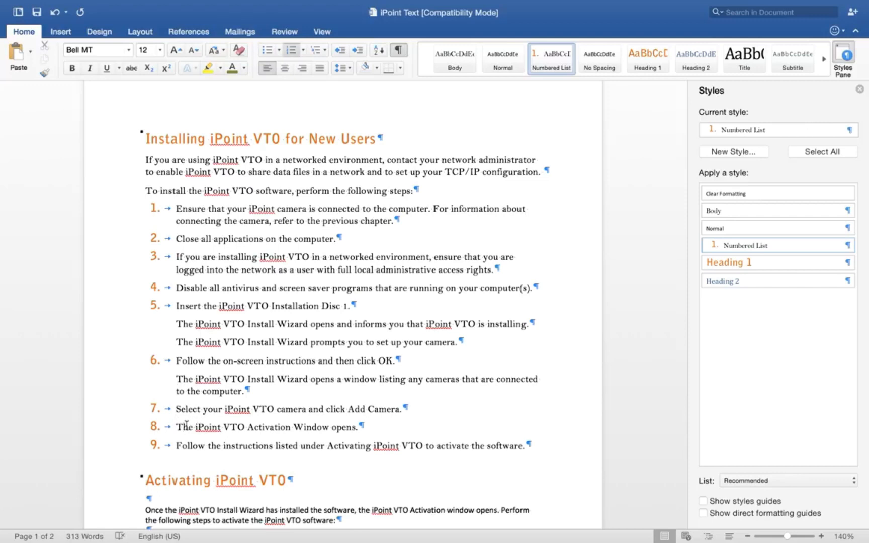
pyautogui.click(177, 426)
pyautogui.press('BackSpace')
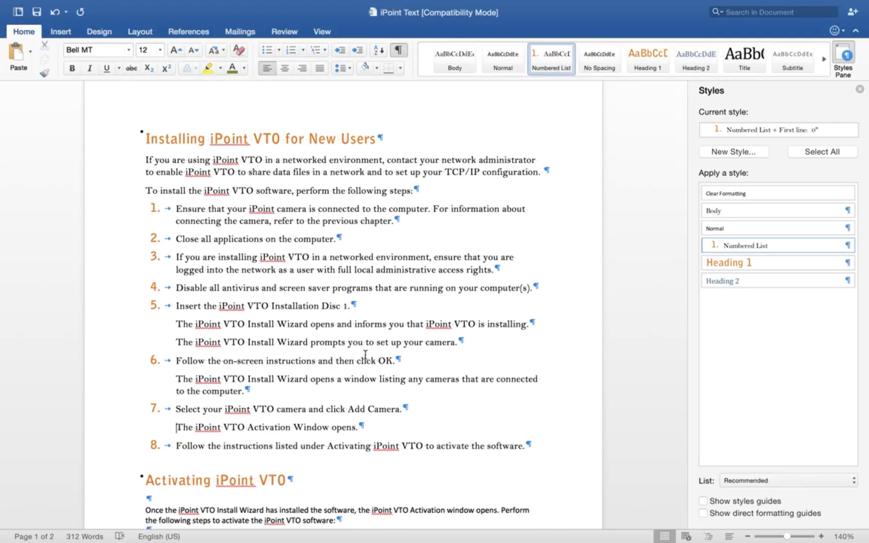
# - With the word OK in step 6 selected, create a bold character style named "Action"
pyautogui.click(388, 360)
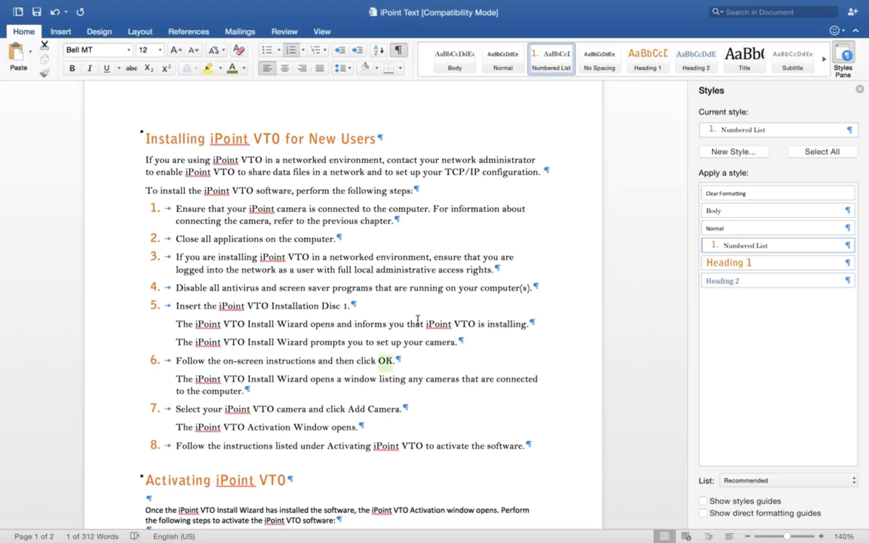
pyautogui.click(735, 152)
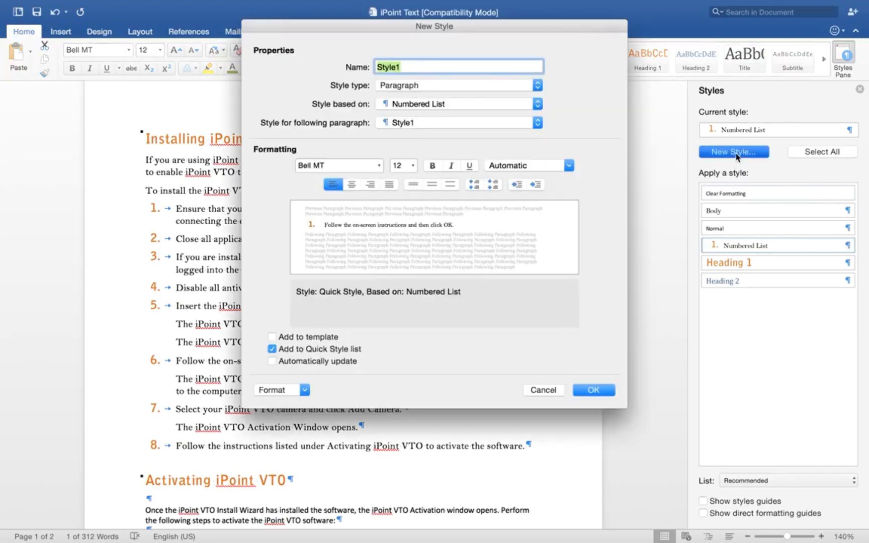
pyautogui.write('Ac')
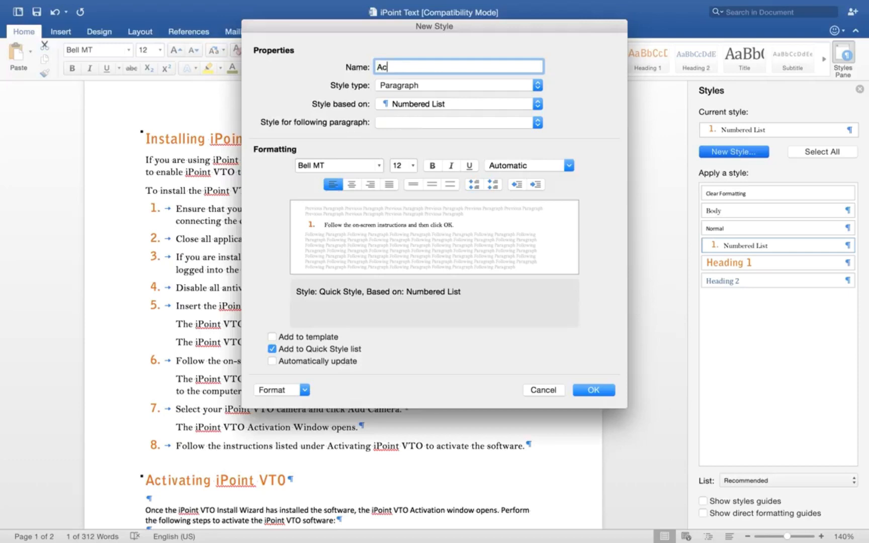
pyautogui.write('tion')
pyautogui.click(451, 86)
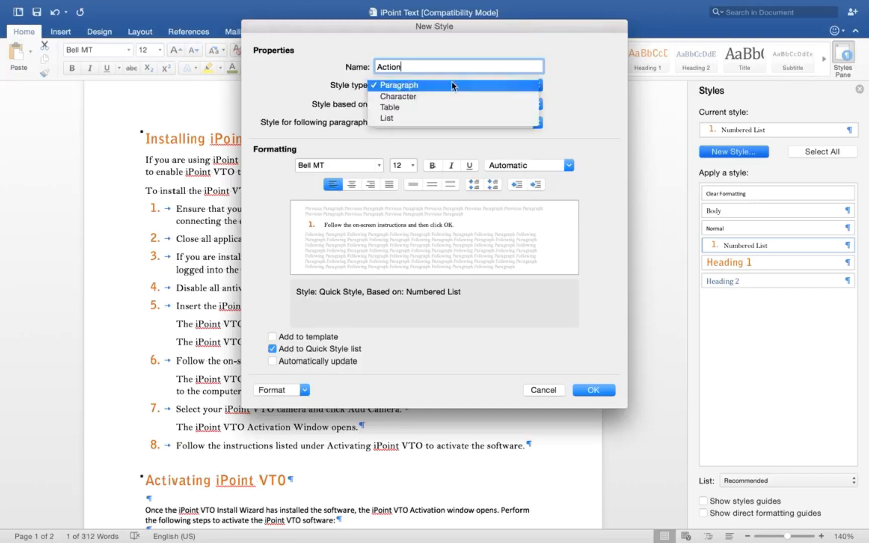
pyautogui.click(421, 98)
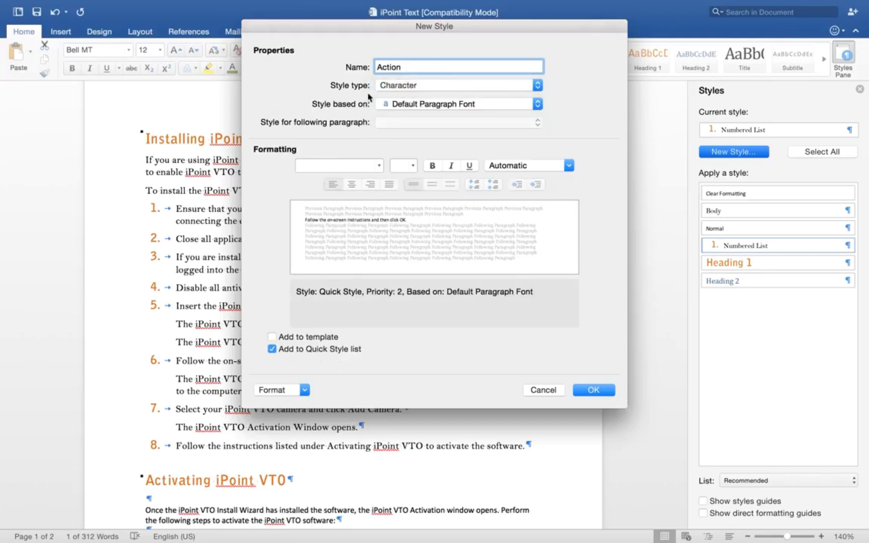
pyautogui.click(432, 167)
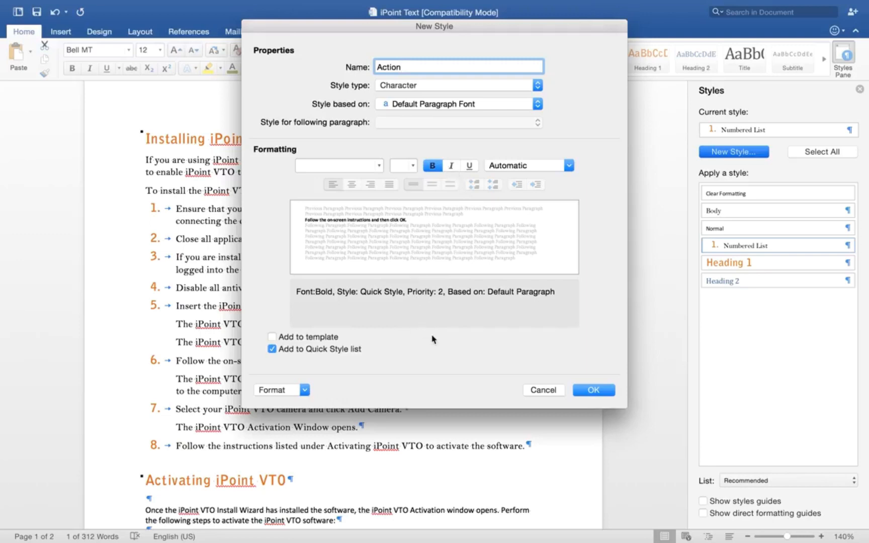
pyautogui.click(595, 390)
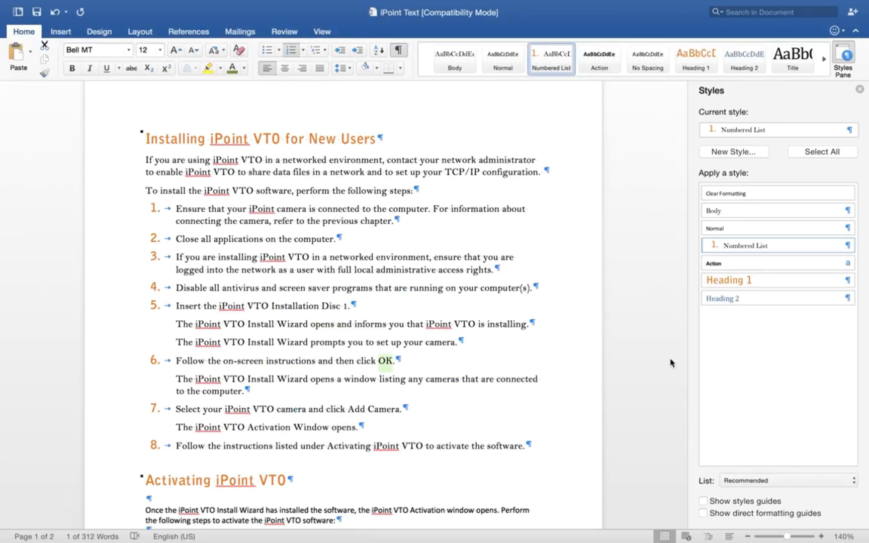
# - Apply the Action style to "OK" in step 6 and "Add Camera" in step 7
pyautogui.click(747, 264)
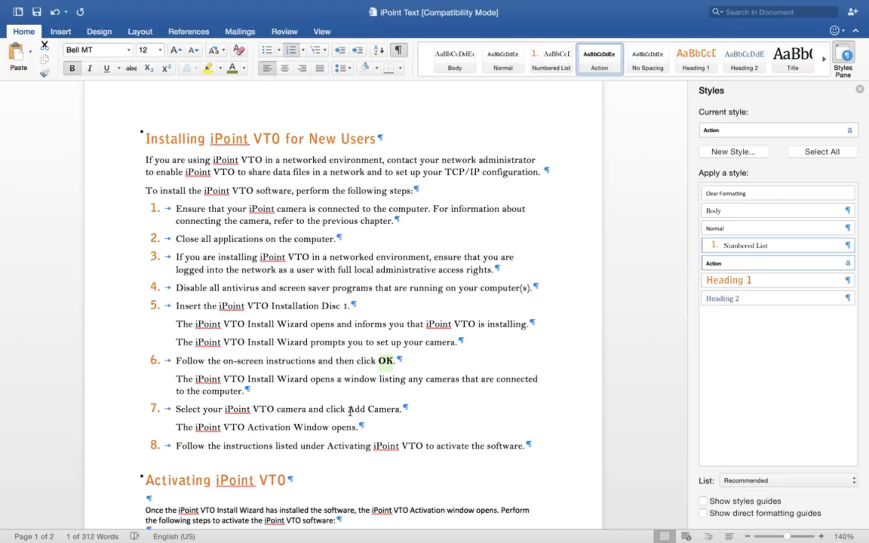
pyautogui.moveTo(349, 409); pyautogui.dragTo(400, 409)
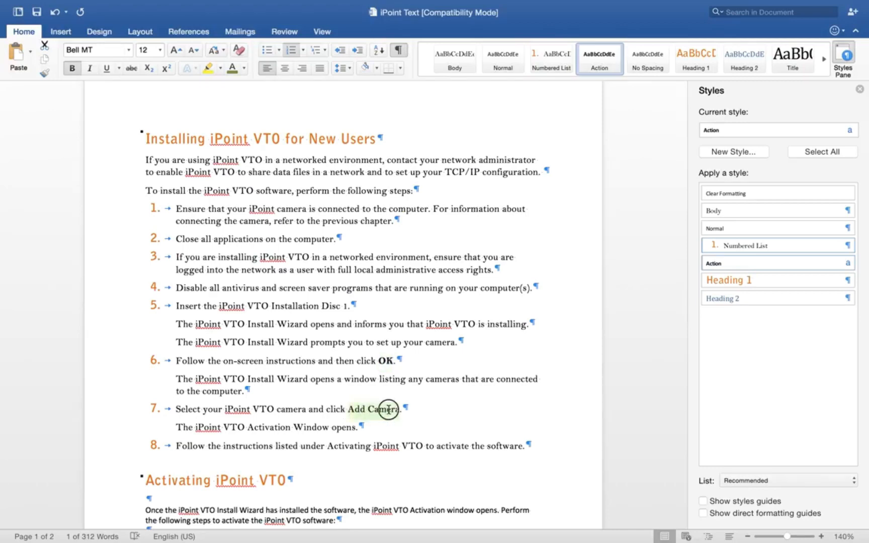
pyautogui.click(733, 267)
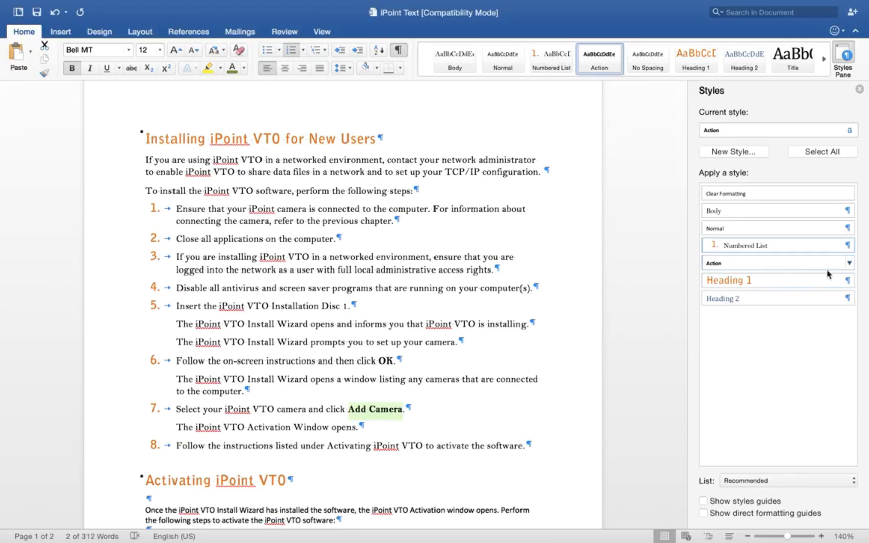
# - Try modifying the Action style to non-bold red text, and undo that style change
pyautogui.moveTo(851, 264)
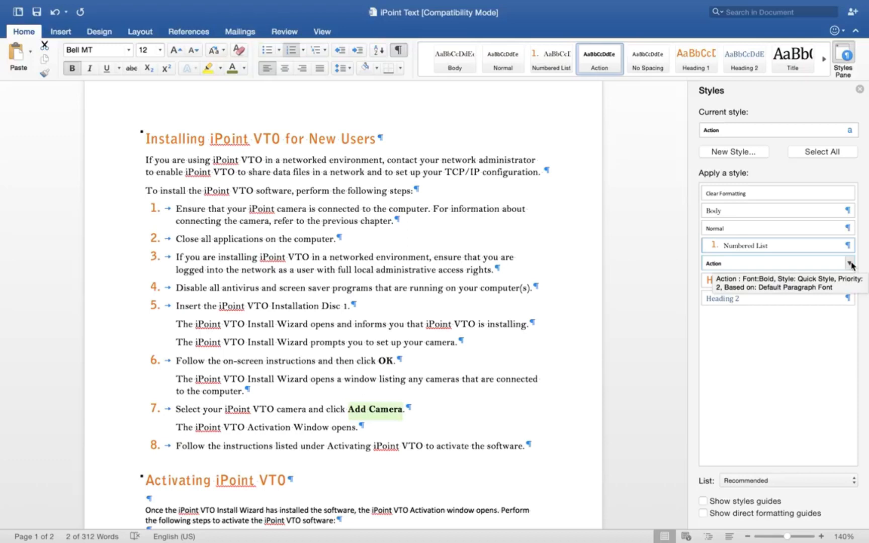
pyautogui.click(850, 263)
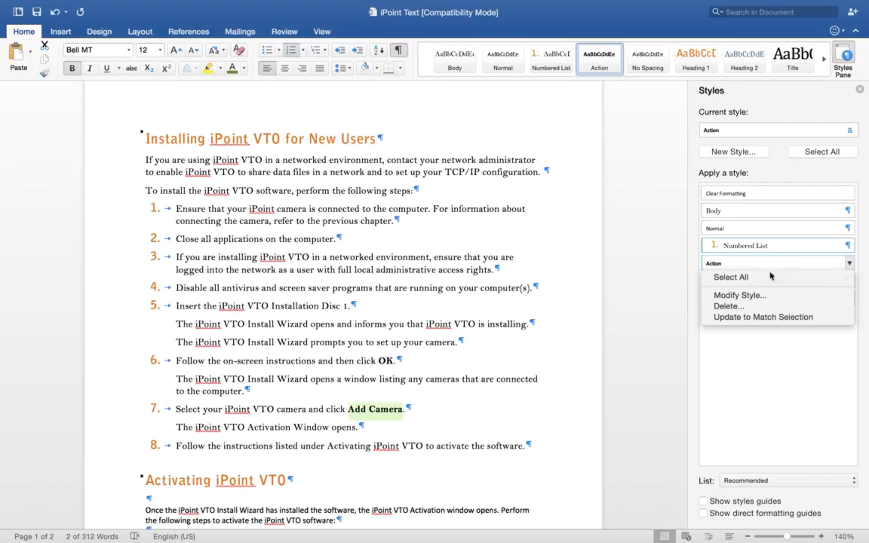
pyautogui.click(740, 295)
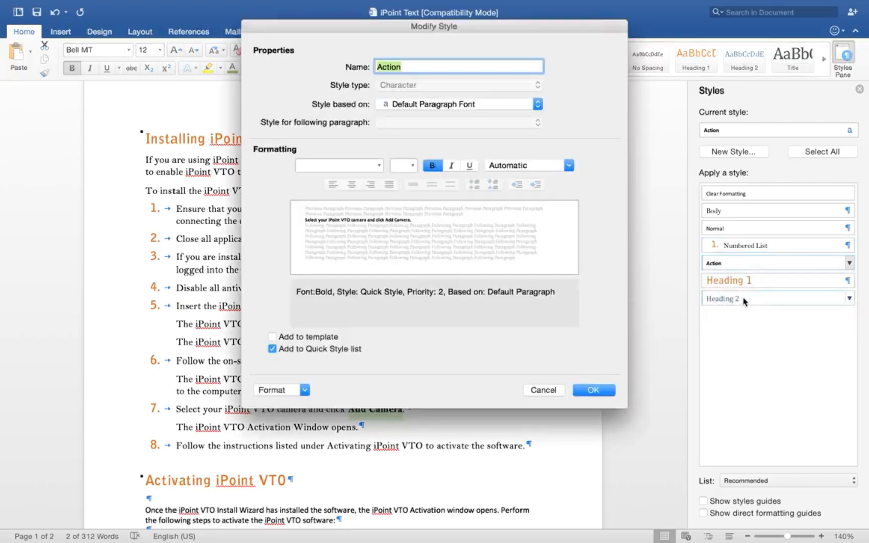
pyautogui.click(435, 166)
pyautogui.click(558, 166)
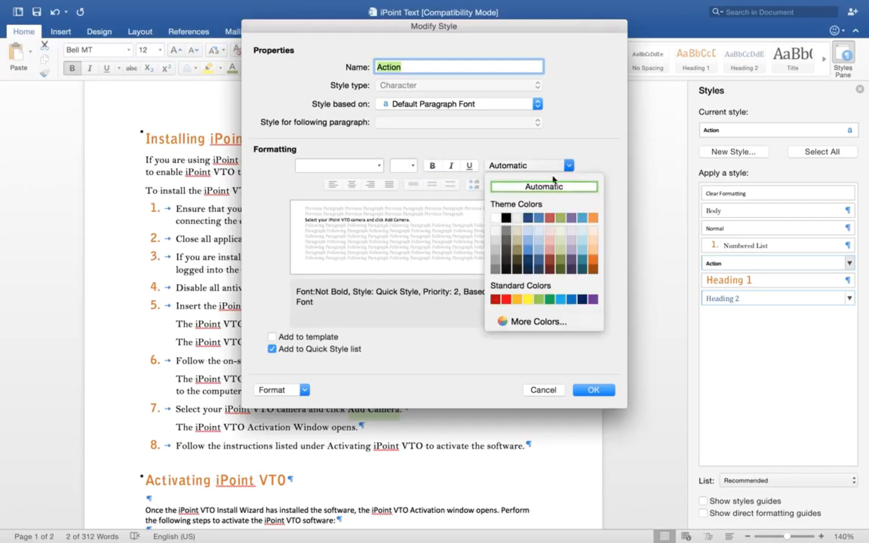
pyautogui.click(506, 301)
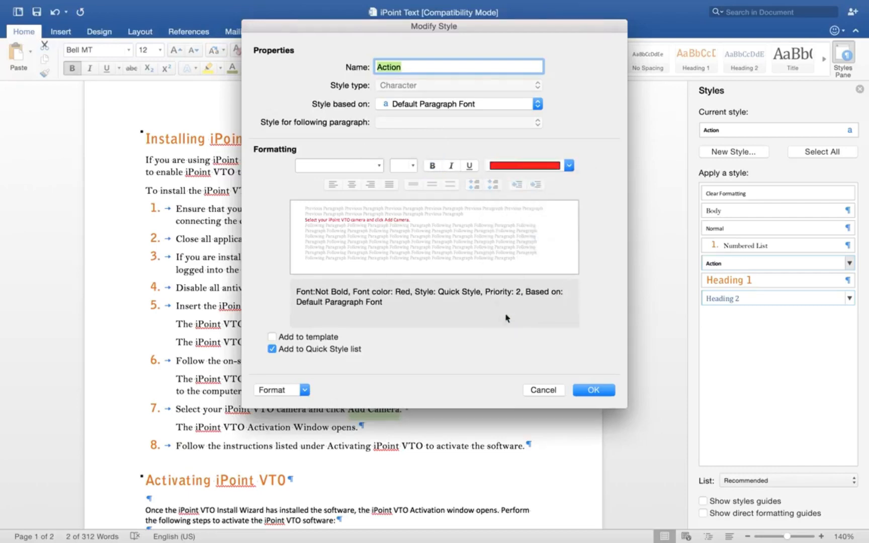
pyautogui.click(594, 390)
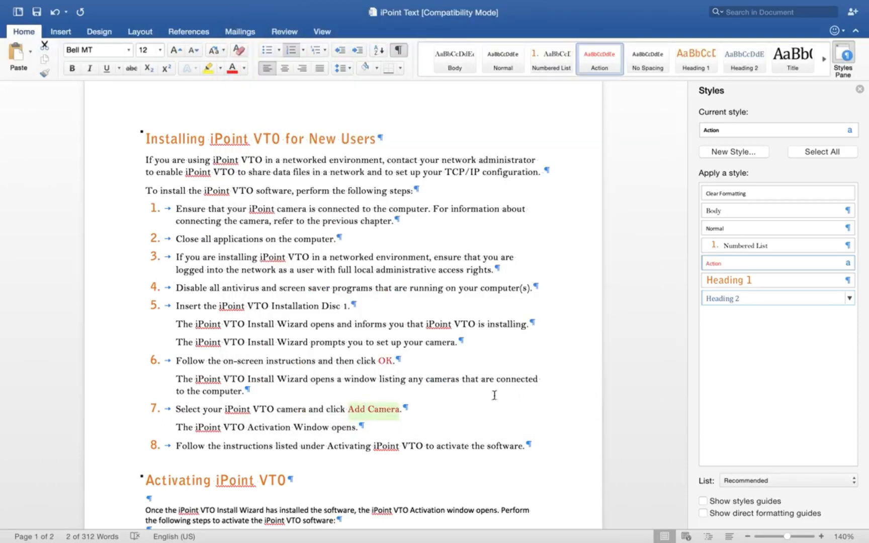
pyautogui.click(432, 408)
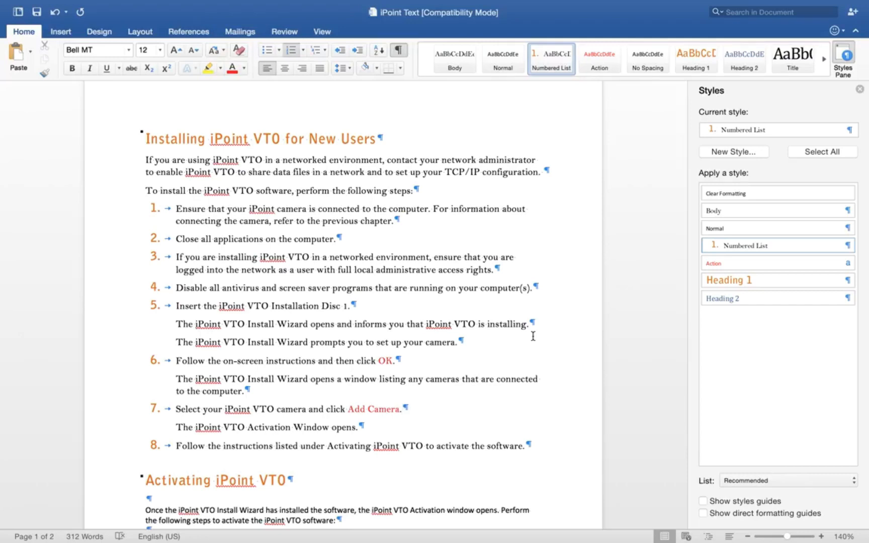
pyautogui.press('super+z')
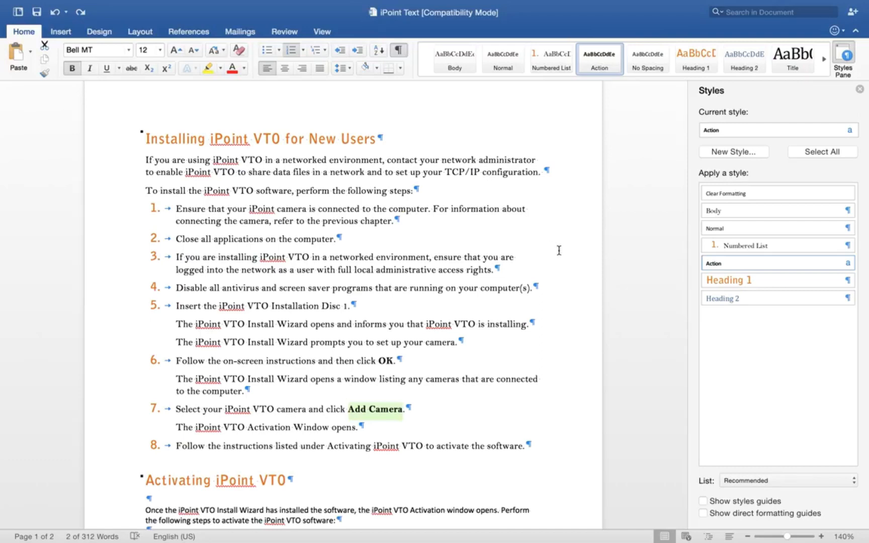
# - Modify the Body style to use the Arial font and deselect the text
pyautogui.moveTo(725, 215)
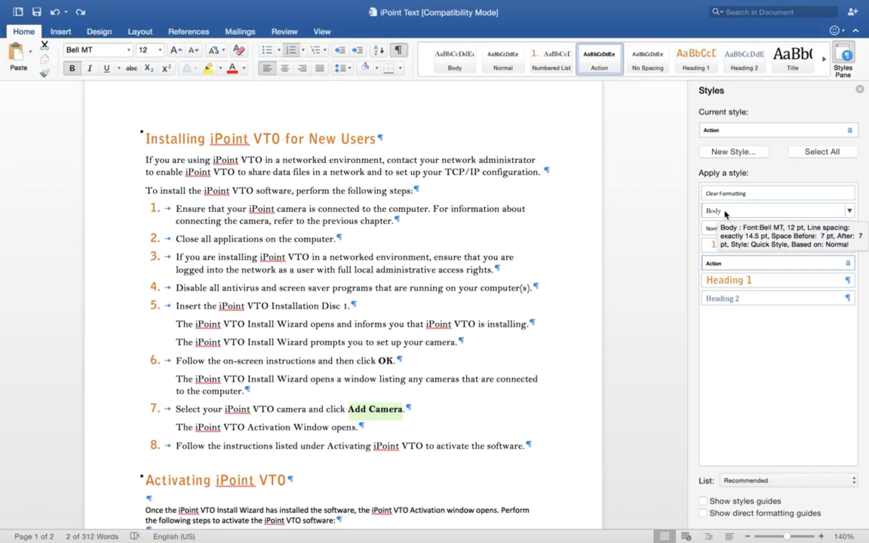
pyautogui.click(849, 211)
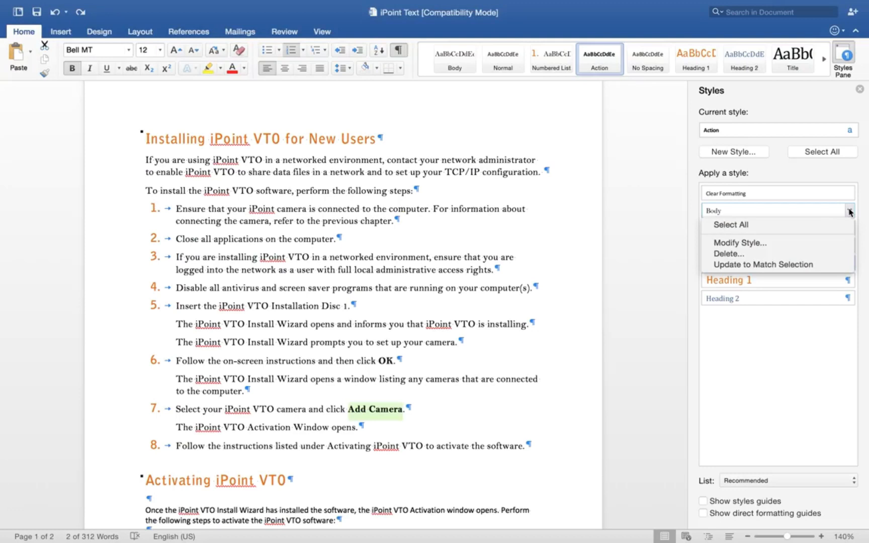
pyautogui.click(740, 247)
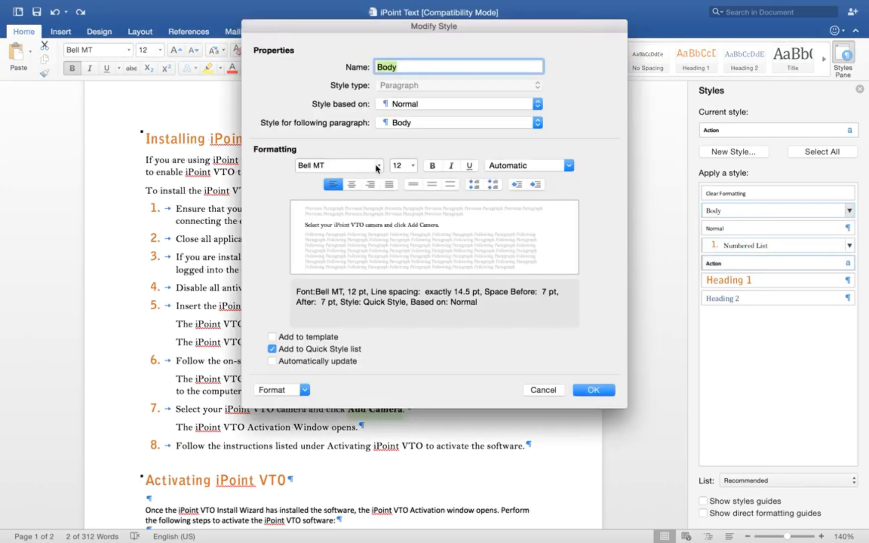
pyautogui.click(377, 166)
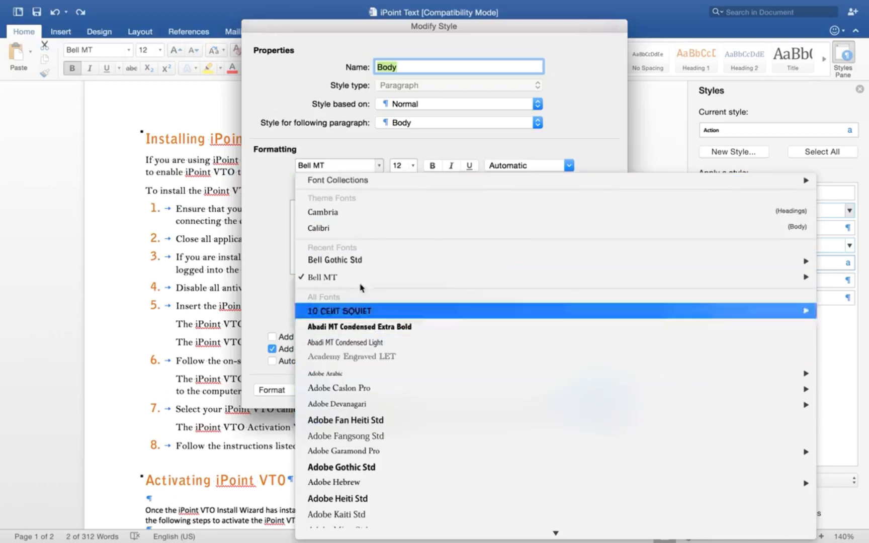
pyautogui.scroll(-3, 367, 483)
pyautogui.scroll(-6, 367, 482)
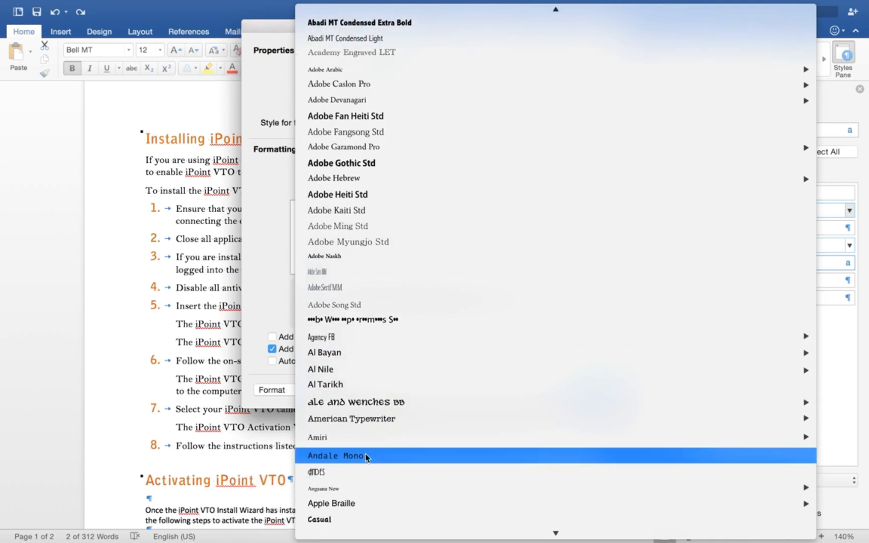
pyautogui.scroll(-5, 365, 429)
pyautogui.scroll(-3, 365, 429)
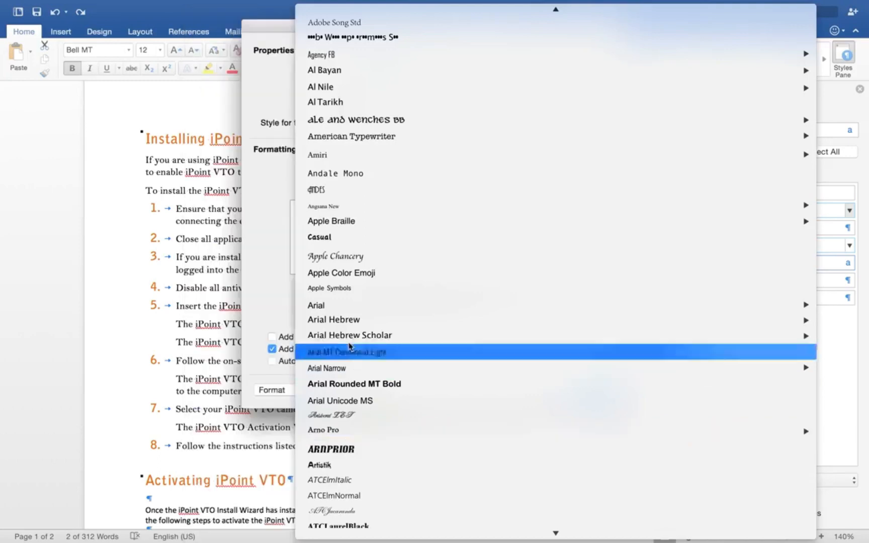
pyautogui.click(336, 309)
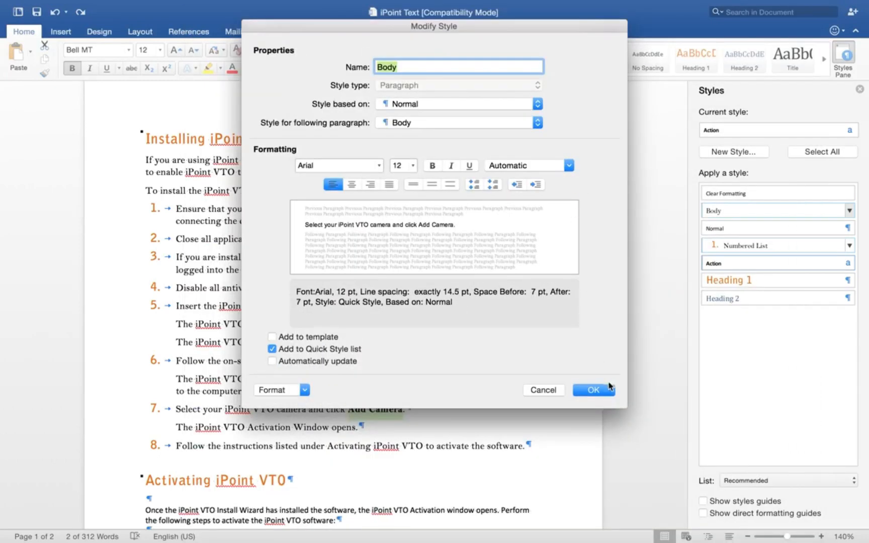
pyautogui.click(595, 392)
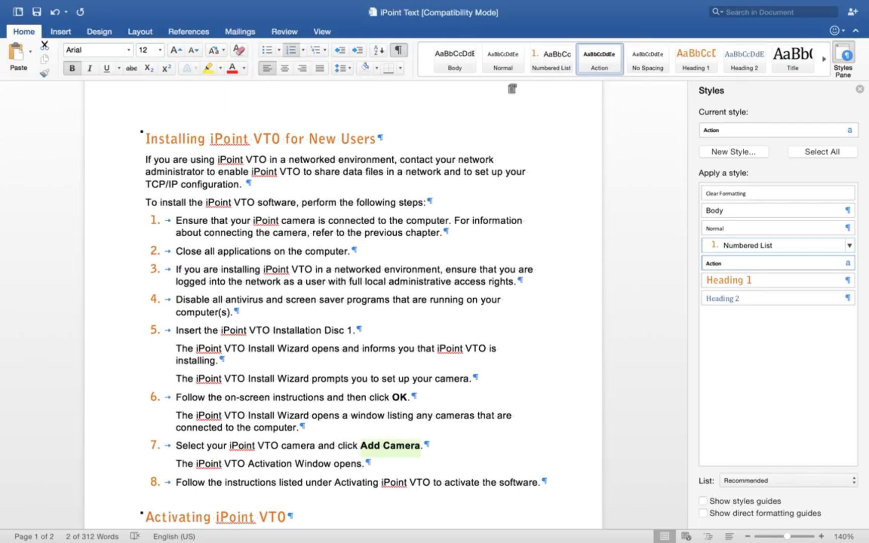
pyautogui.click(426, 118)
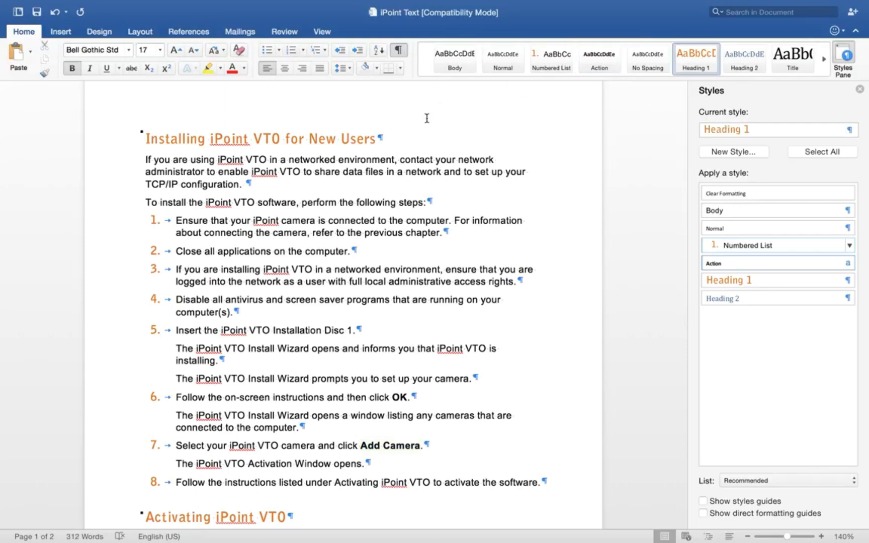